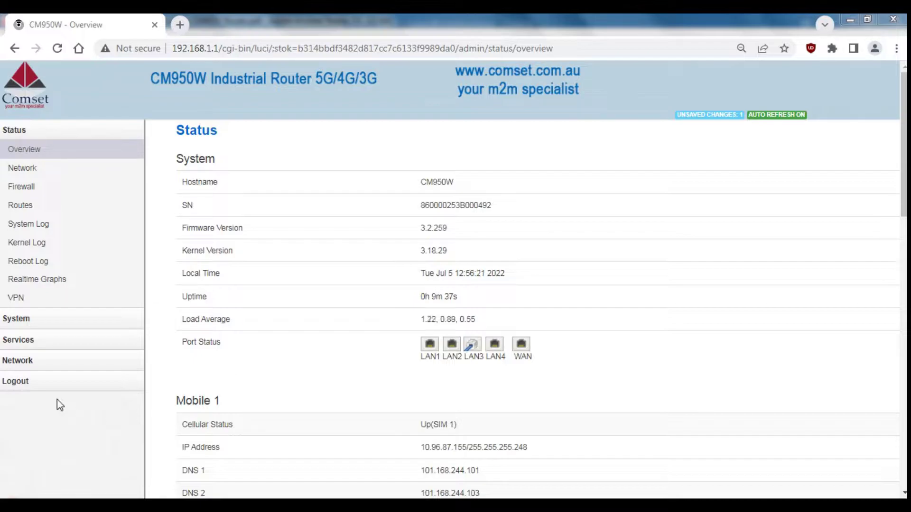
Step: Change the SIM 1 APN from telstra.internet to telstra.extranet and save and apply it
left_click(28, 364)
left_click(20, 400)
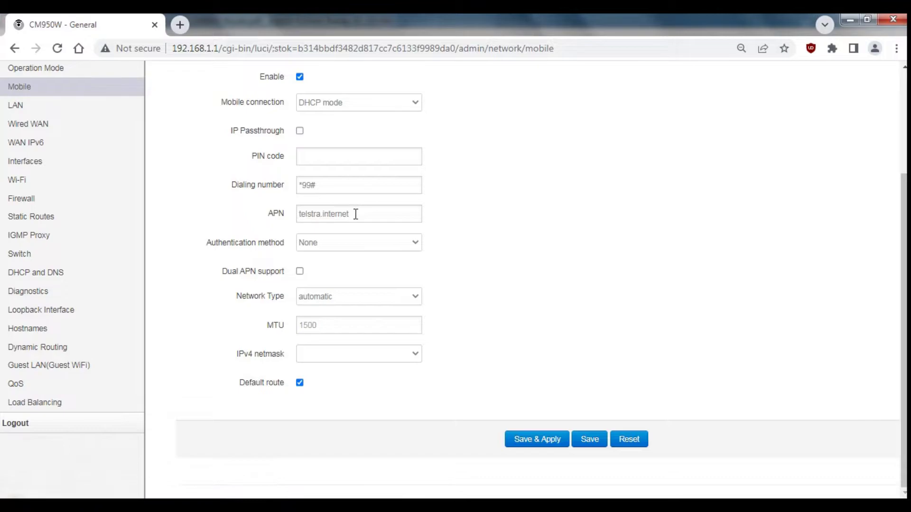
left_click(364, 214)
key("BackSpace")
key("BackSpace")
key("BackSpace")
key("BackSpace")
key("BackSpace")
key("BackSpace")
key("BackSpace")
key("BackSpace")
key("BackSpace")
type(".extranet")
left_click(454, 233)
left_click(548, 440)
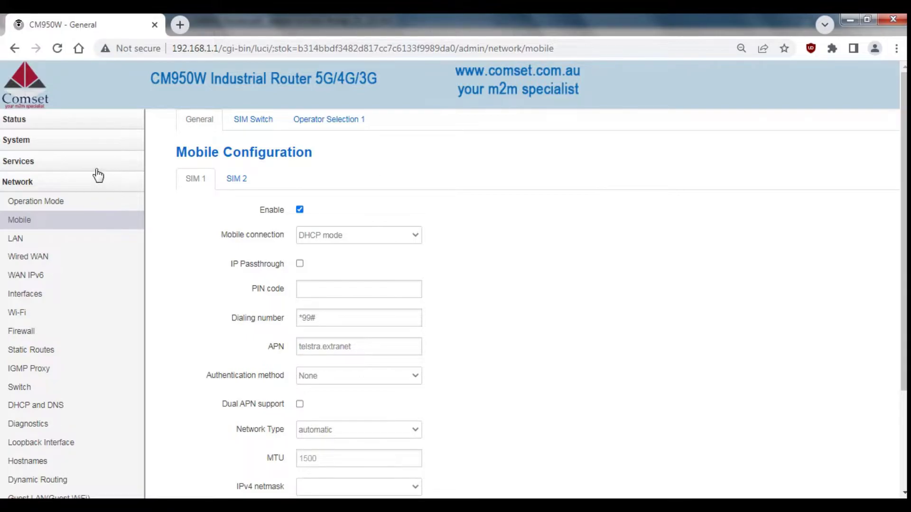
Step: Enable the example_ipv4 DDNS entry and select dyndns.org as its service provider
mouse_move(94, 166)
left_click(64, 375)
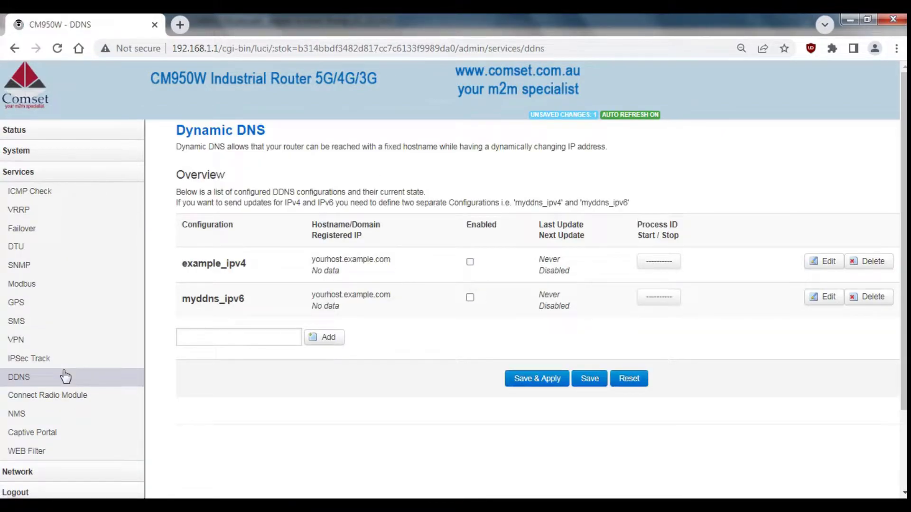
left_click(816, 266)
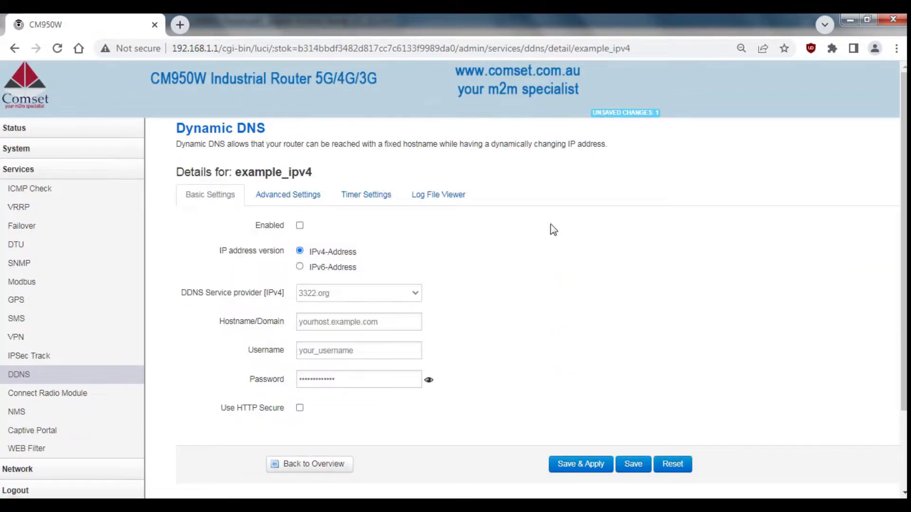
left_click(300, 226)
left_click(347, 294)
left_click(322, 195)
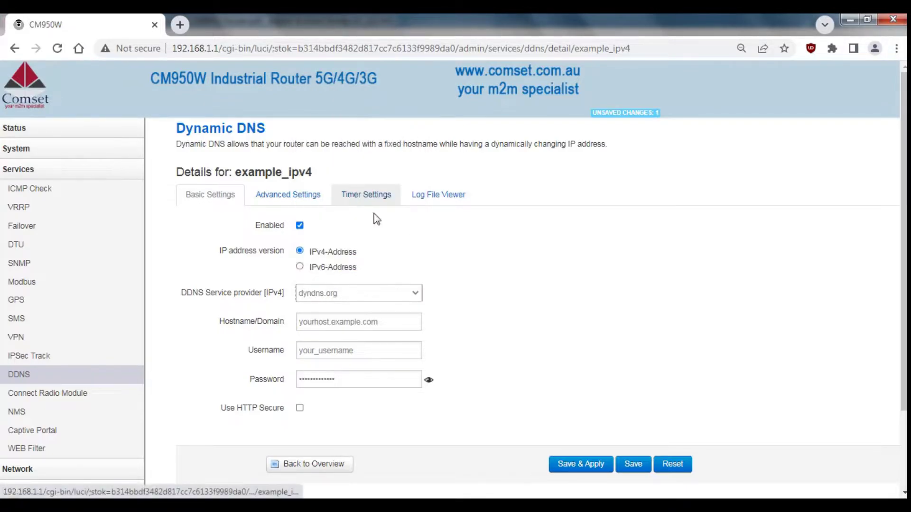
Step: Set the DDNS hostname to cm950.dyndns.org and enter the account username and password
left_click_drag(417, 318, 246, 322)
type("cm950.d")
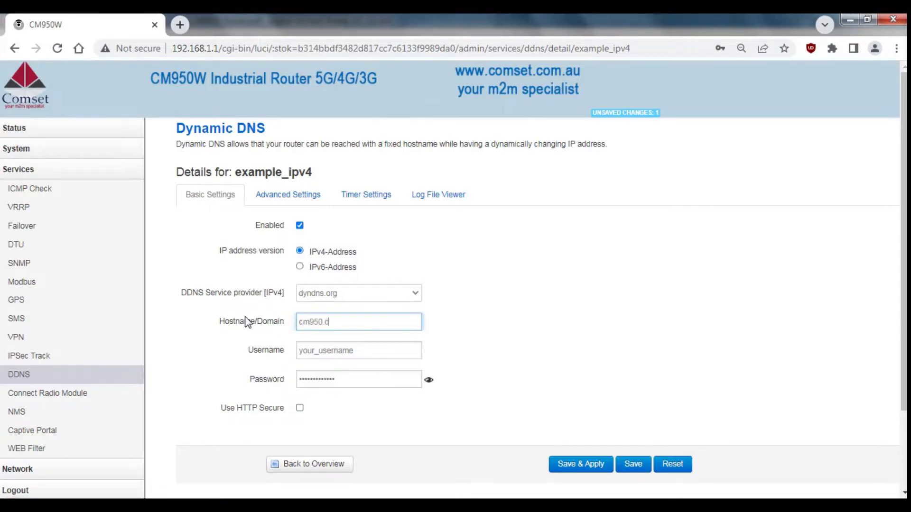
type("yndns.org")
left_click_drag(362, 347, 265, 348)
type("techsup")
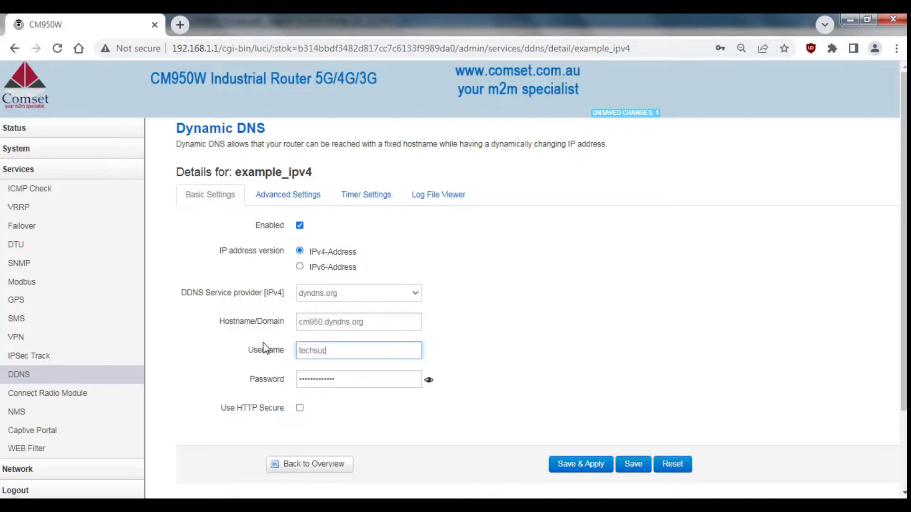
type("port")
left_click_drag(401, 380, 191, 385)
type("*******")
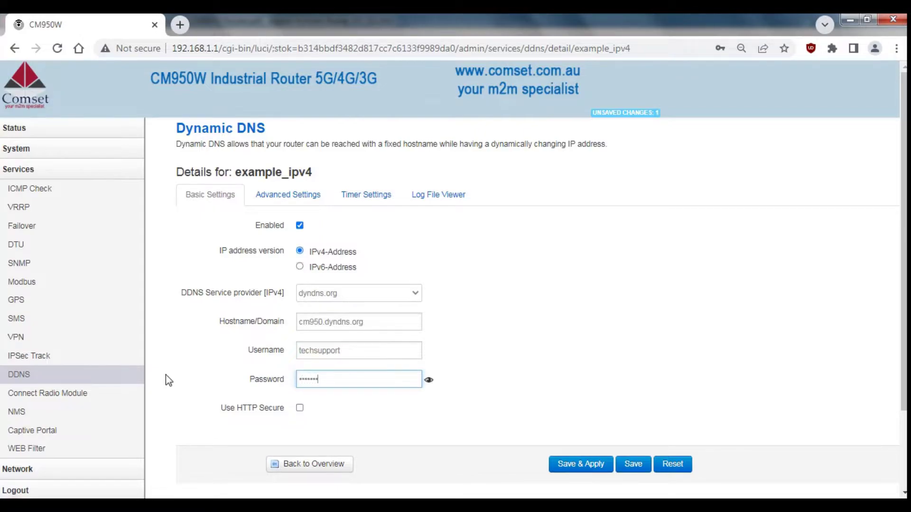
type("********")
Step: Save and apply the DDNS settings and start the example_ipv4 update
left_click(584, 464)
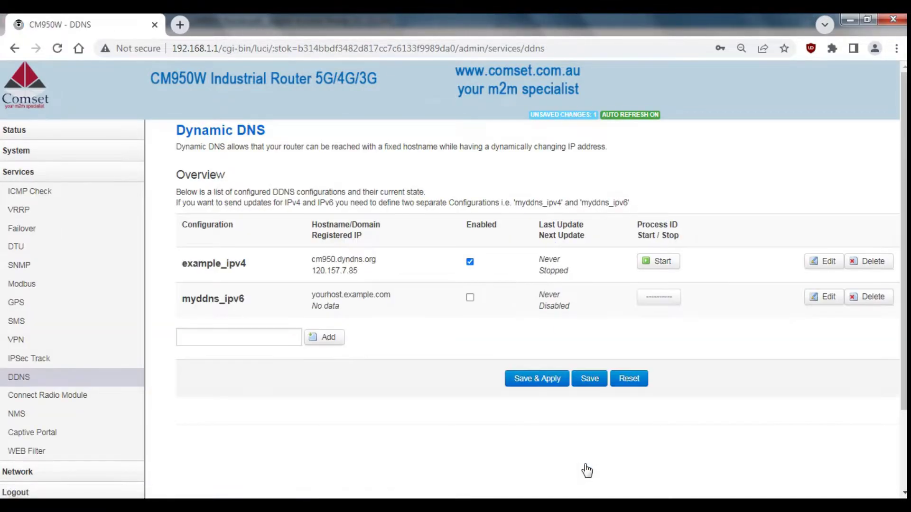
left_click(659, 262)
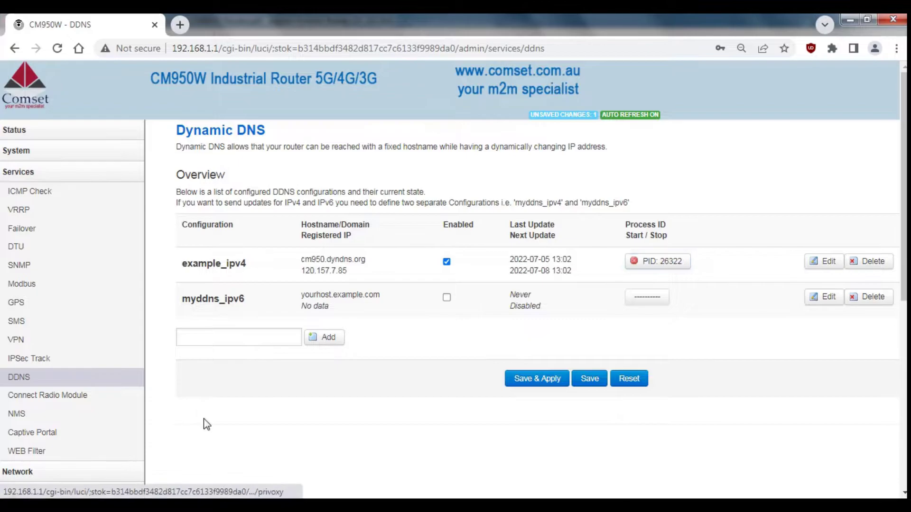
scroll(203, 420, "down", 5)
Step: Allow ping and HTTP access from WAN in the firewall security settings and apply
left_click(33, 401)
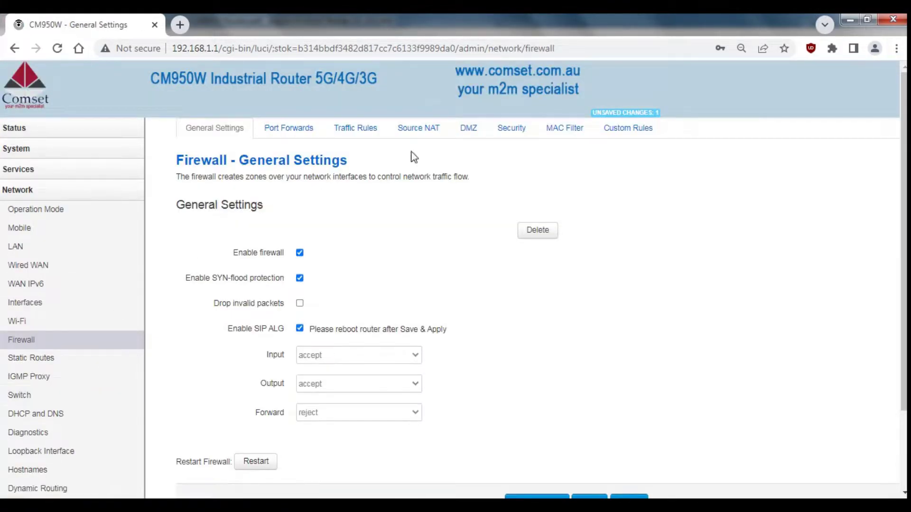
left_click(510, 131)
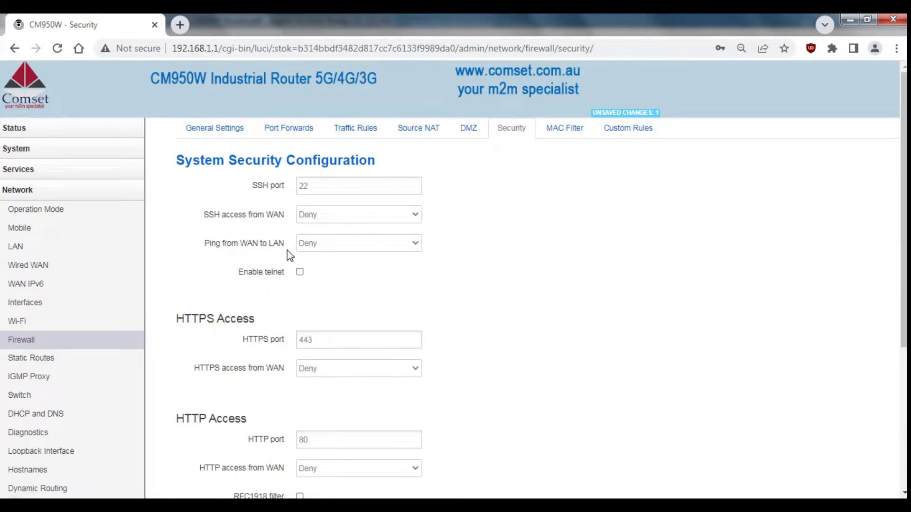
left_click(314, 248)
left_click(314, 265)
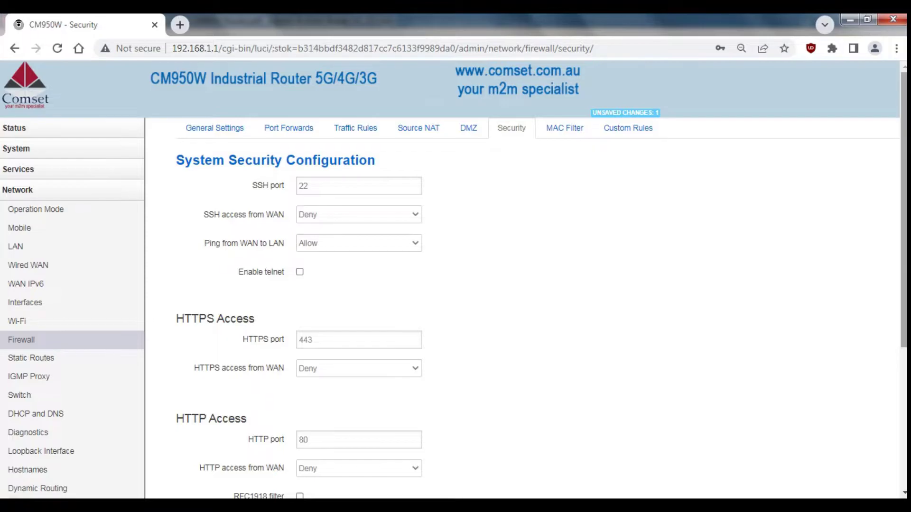
scroll(278, 430, "down", 1)
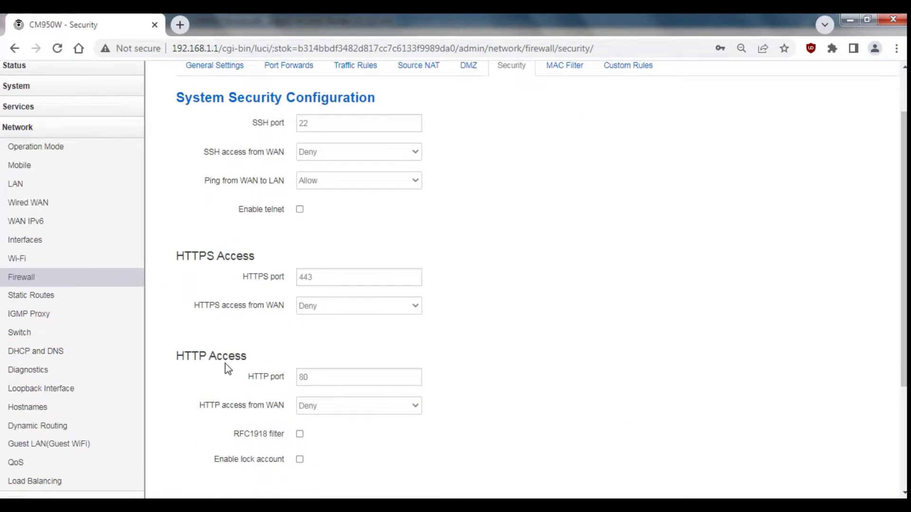
left_click(336, 406)
left_click(314, 430)
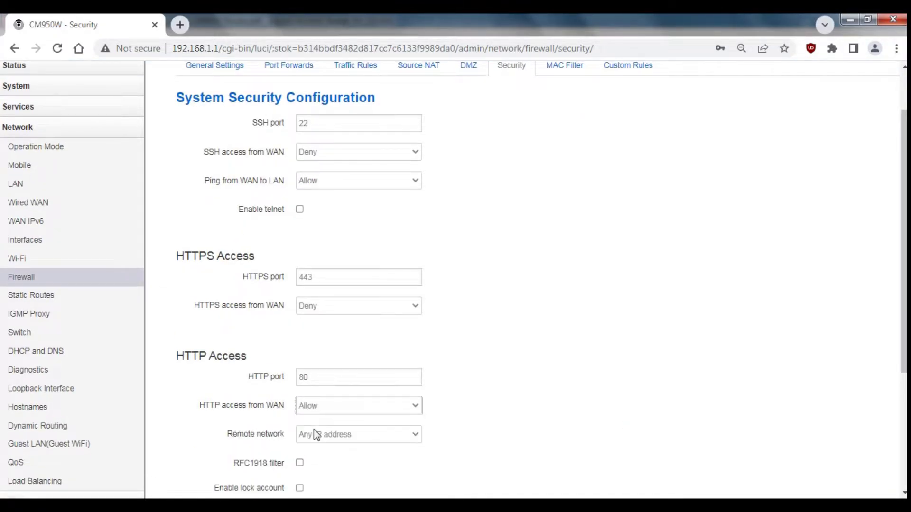
scroll(586, 375, "down", 3)
left_click(542, 451)
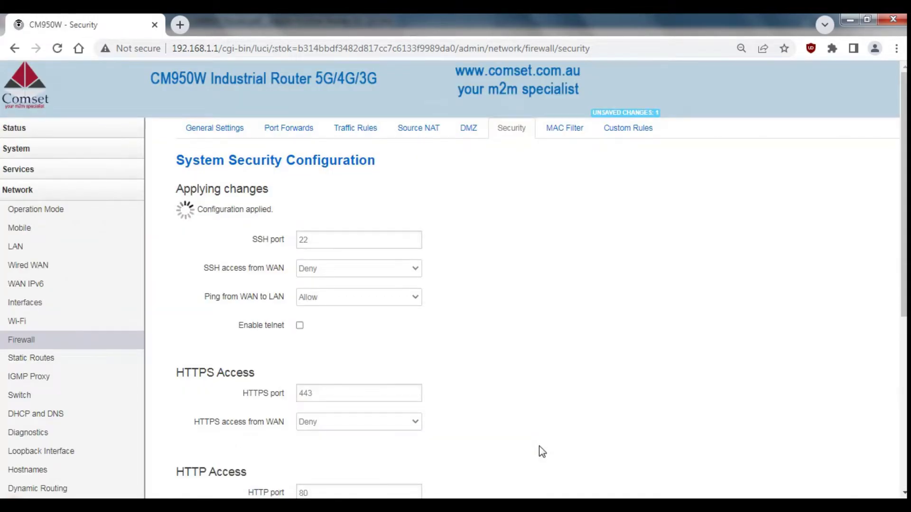
Step: Enable and apply the Allow-All-LAN-Ports traffic rule, then go to Services > VPN
left_click(361, 136)
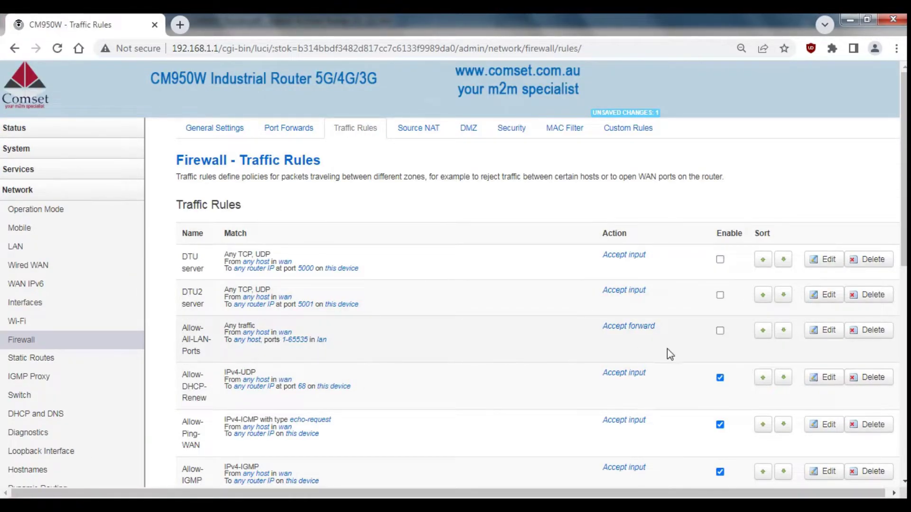
left_click(719, 330)
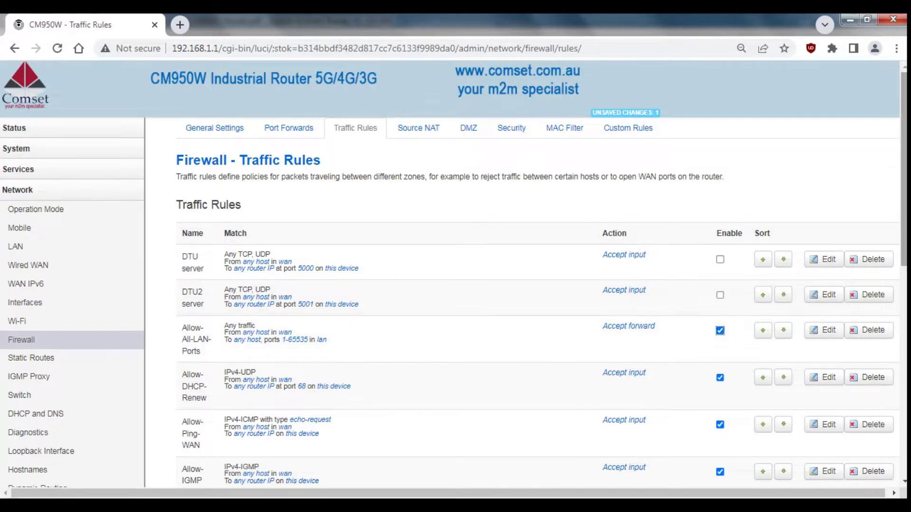
left_click_drag(904, 189, 904, 399)
left_click(546, 428)
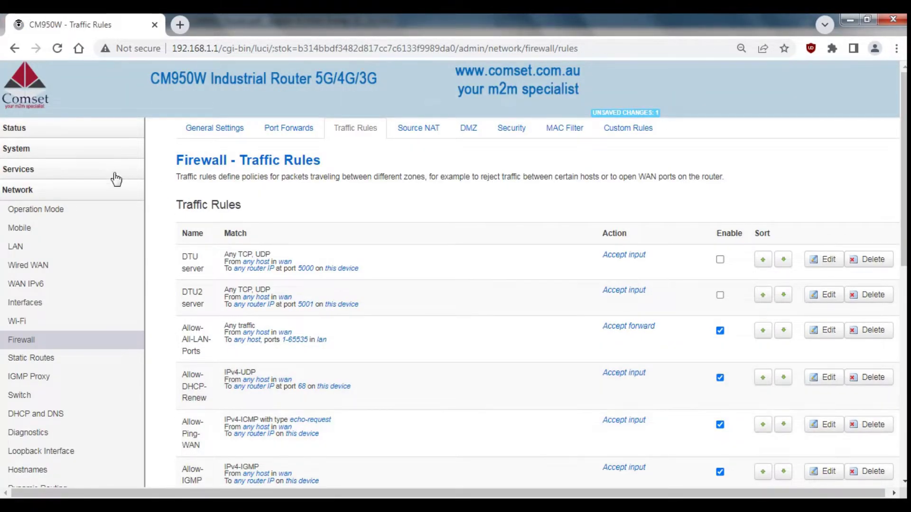
left_click(112, 174)
left_click(43, 338)
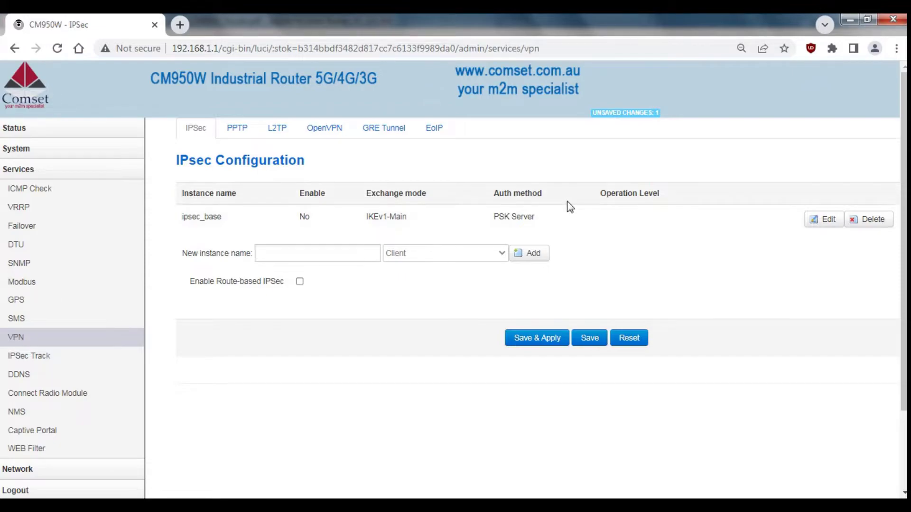
Step: Enable ipsec_base with Any remote and local endpoints, Transport type, and a pre-shared key
left_click(812, 221)
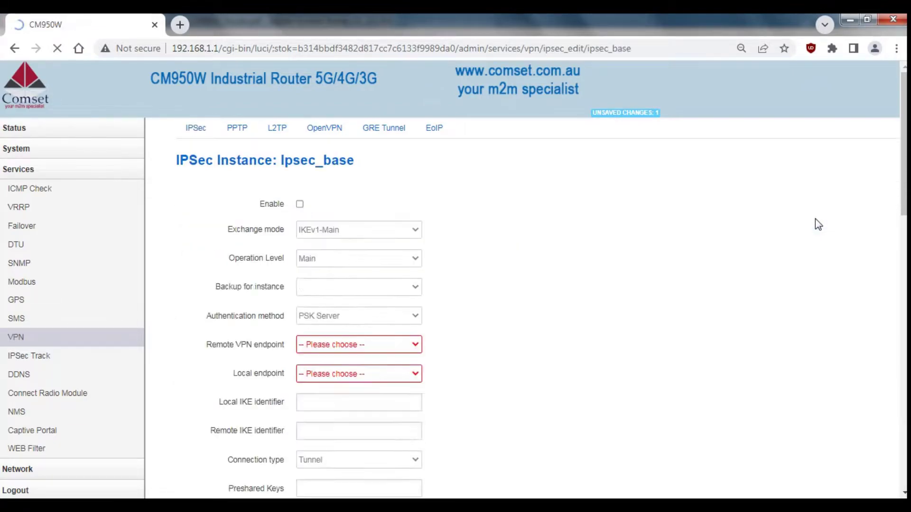
left_click(299, 204)
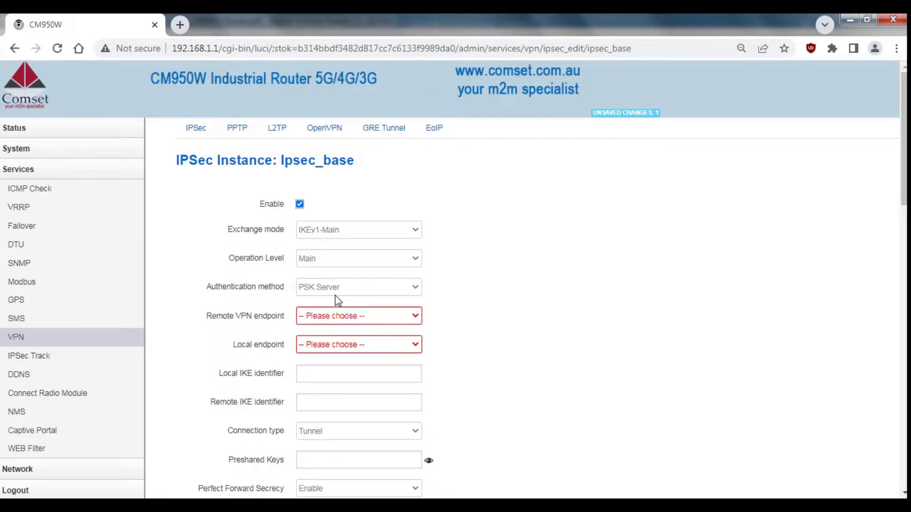
left_click(322, 315)
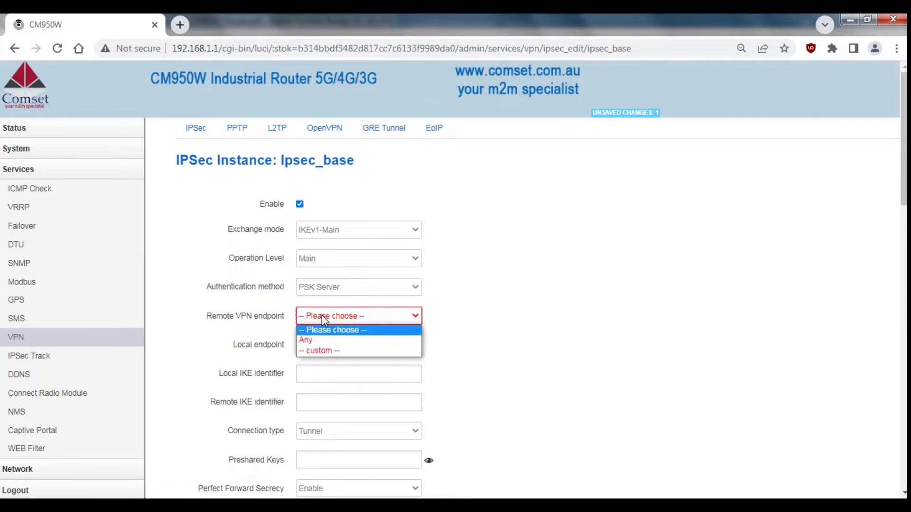
left_click(318, 340)
left_click(331, 345)
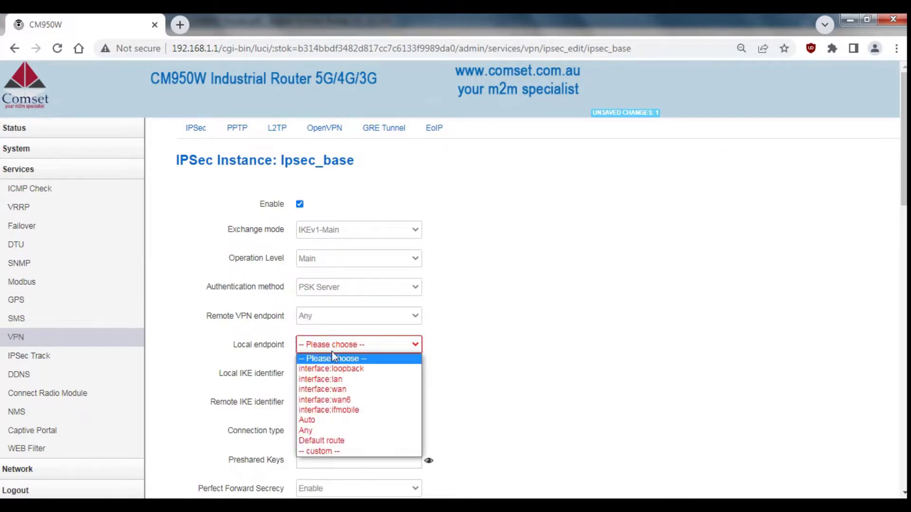
left_click(315, 430)
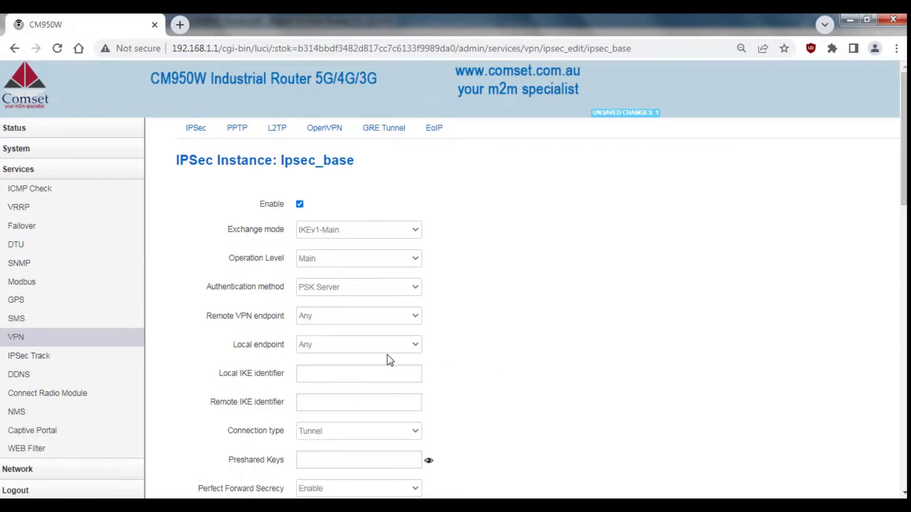
left_click(328, 433)
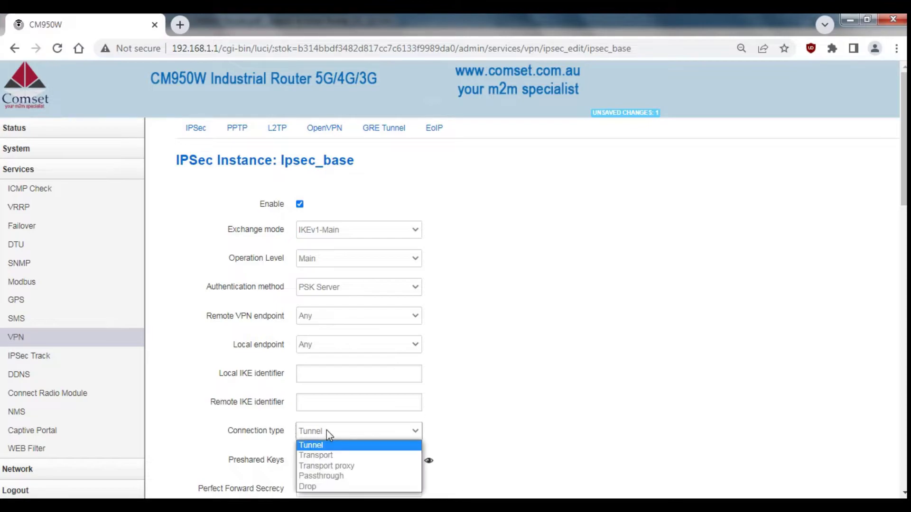
left_click(332, 455)
left_click(336, 455)
type("12345")
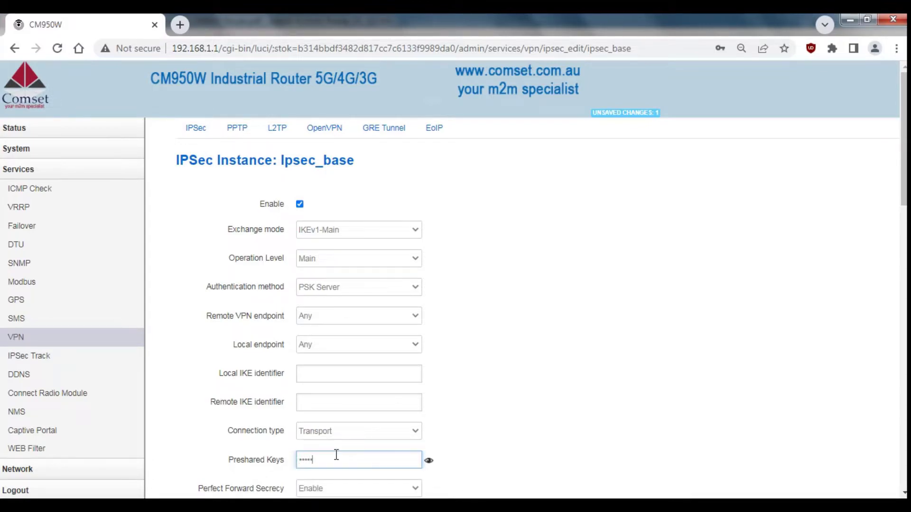
Step: Disable Perfect Forward Secrecy and clear the local subnet value
left_click_drag(904, 97, 905, 214)
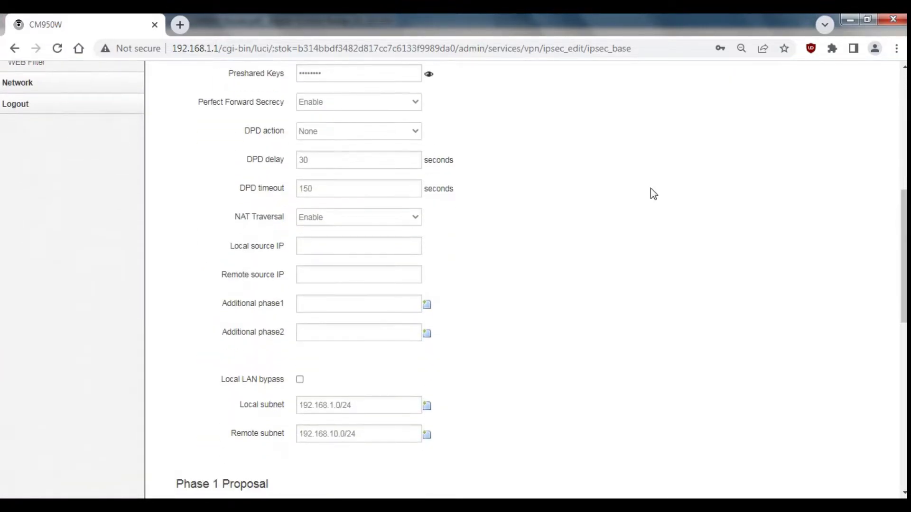
left_click(358, 101)
left_click(370, 126)
left_click(372, 408)
key("BackSpace")
key("BackSpace")
key("BackSpace")
key("BackSpace")
key("BackSpace")
key("BackSpace")
key("BackSpace")
key("BackSpace")
key("BackSpace")
key("BackSpace")
key("BackSpace")
key("BackSpace")
key("BackSpace")
key("BackSpace")
left_click(381, 435)
key("BackSpace")
key("BackSpace")
key("BackSpace")
key("BackSpace")
key("BackSpace")
key("BackSpace")
key("BackSpace")
key("BackSpace")
key("BackSpace")
key("BackSpace")
key("BackSpace")
key("BackSpace")
key("BackSpace")
key("BackSpace")
key("BackSpace")
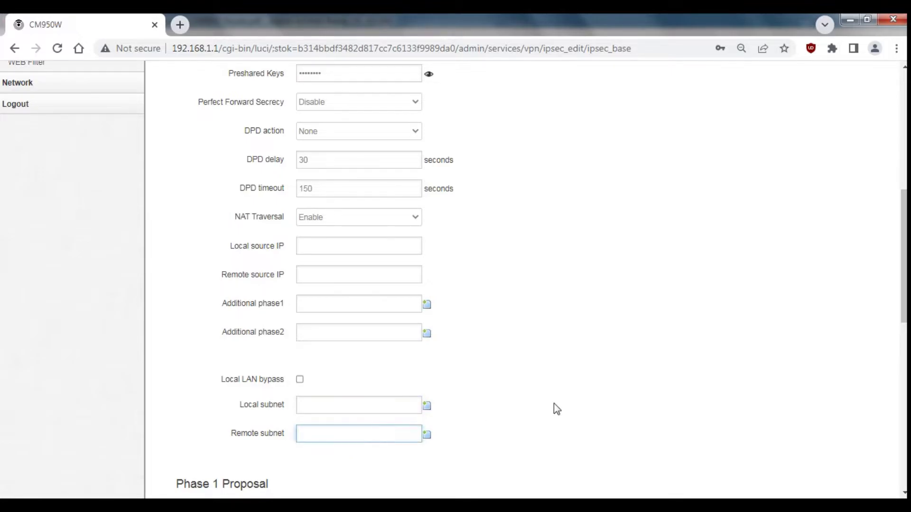
left_click_drag(904, 289, 905, 412)
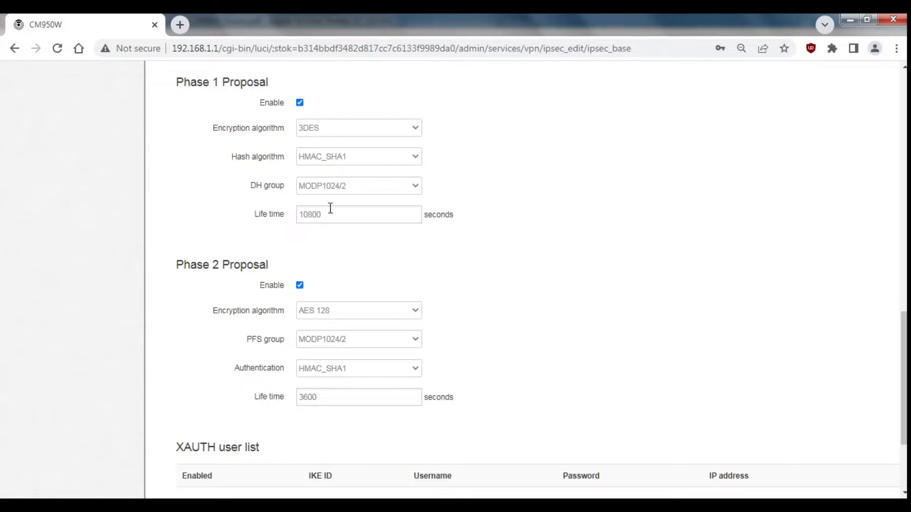
Step: Set Phase 2 encryption to AES 256 and save and apply the IPsec settings
left_click(329, 313)
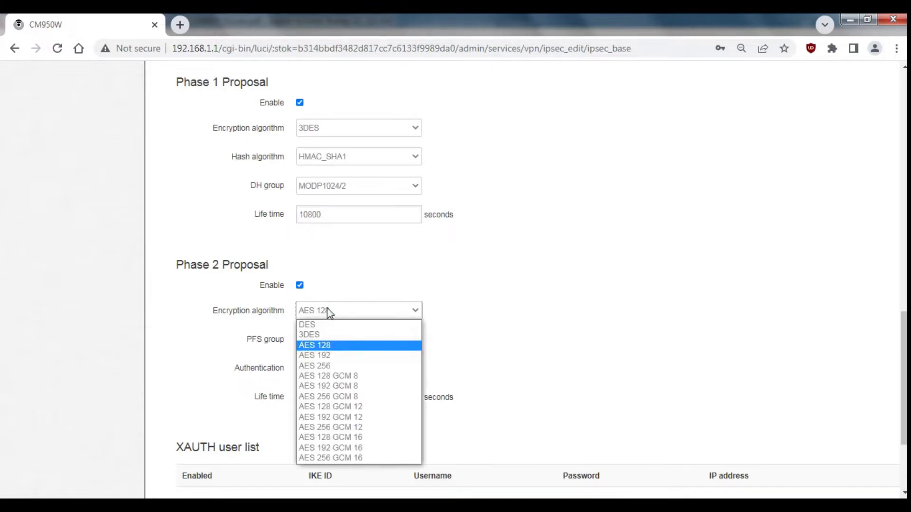
left_click(336, 366)
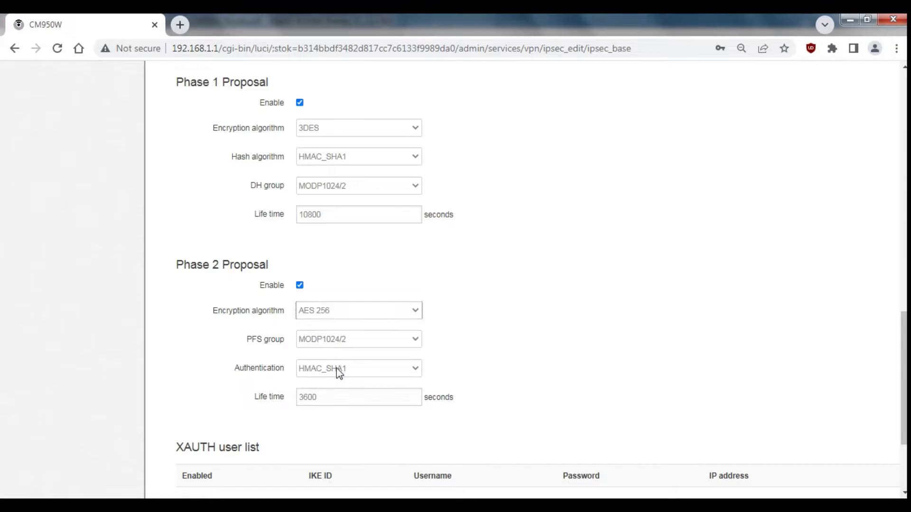
scroll(522, 280, "down", 3)
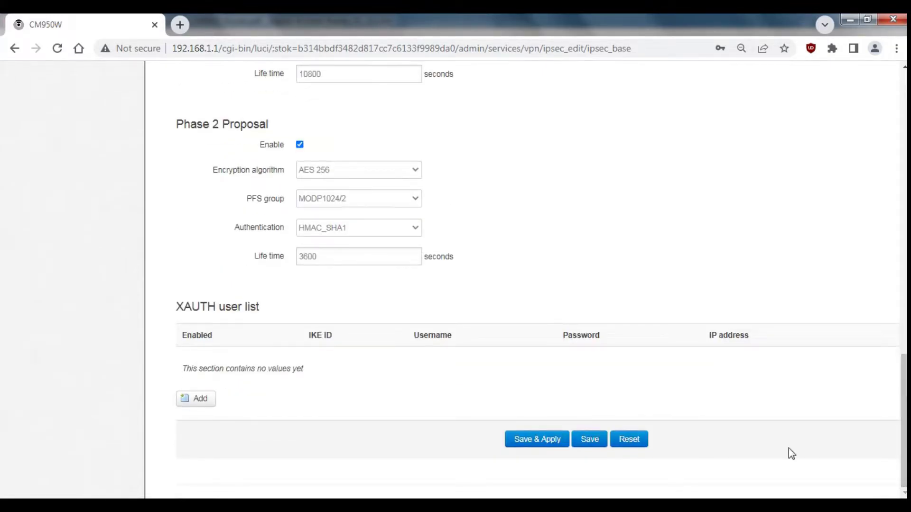
left_click(543, 439)
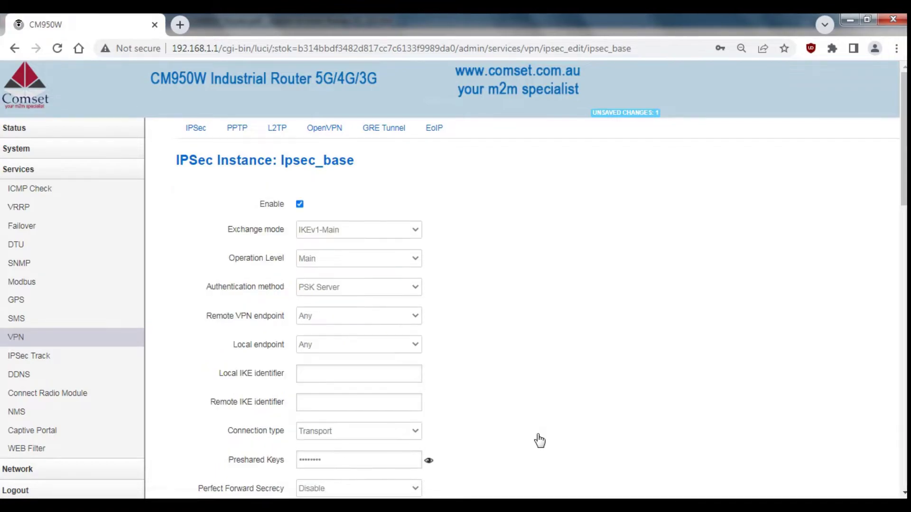
left_click(279, 128)
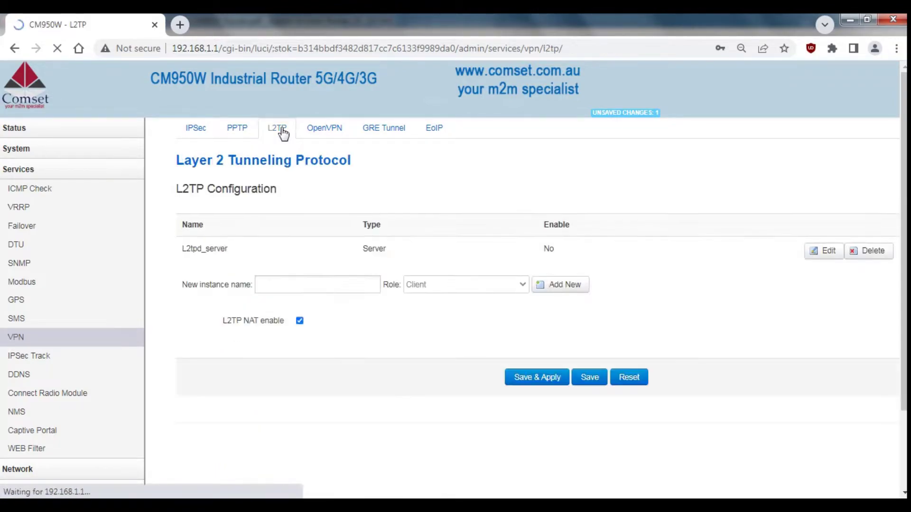
Step: Tick Length bit on the L2tpd_server L2TP instance and save and apply
left_click(812, 252)
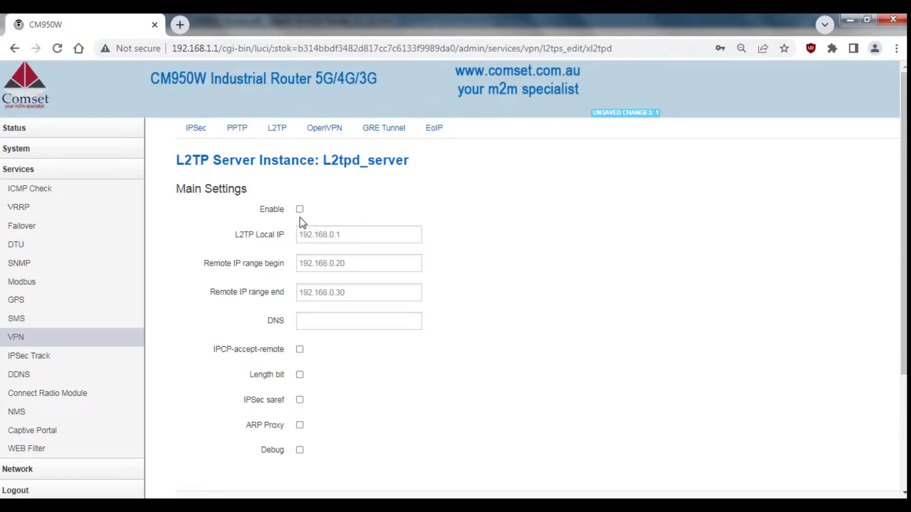
left_click(300, 374)
scroll(300, 376, "down", 1)
scroll(443, 337, "down", 3)
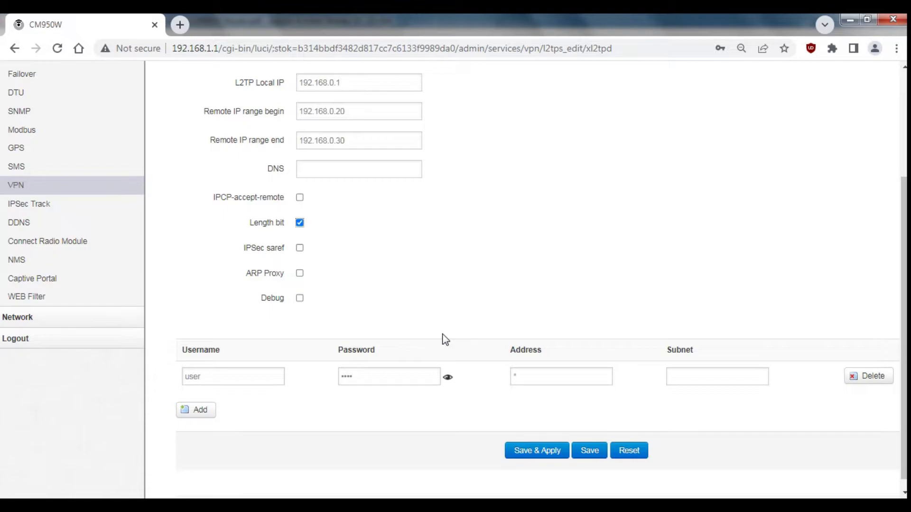
left_click(531, 458)
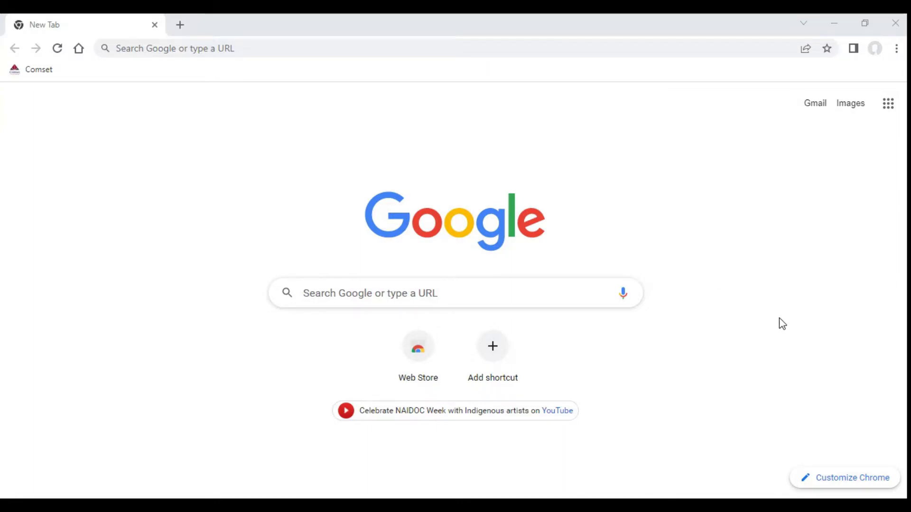
Step: Start a new VPN connection in Settings with Windows (built-in) as the provider
left_click(768, 505)
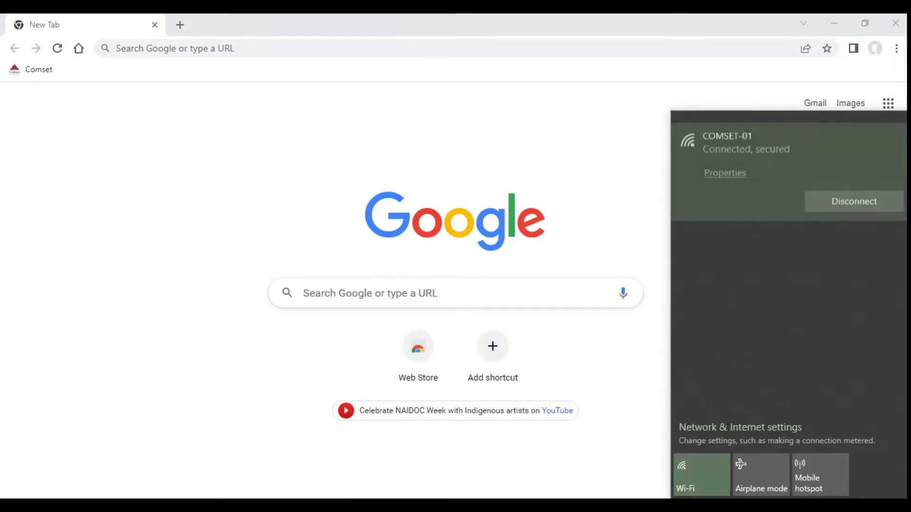
left_click(712, 432)
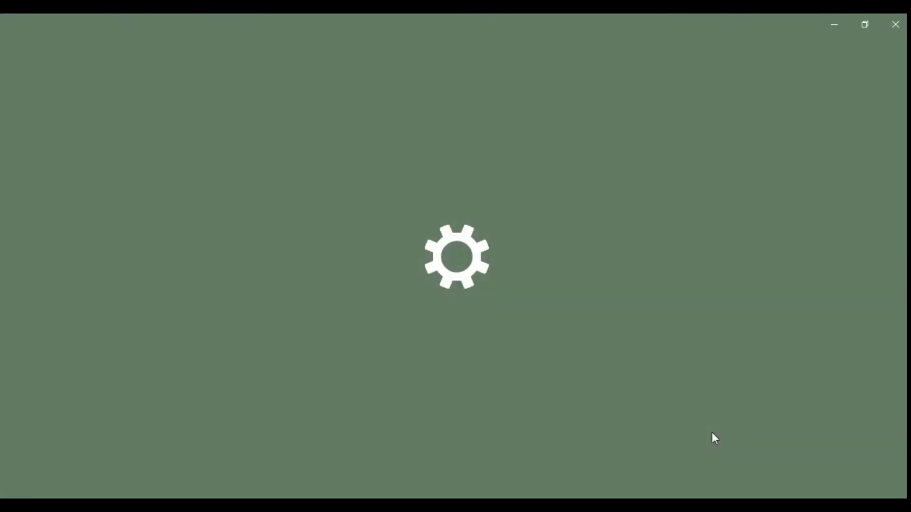
left_click(139, 294)
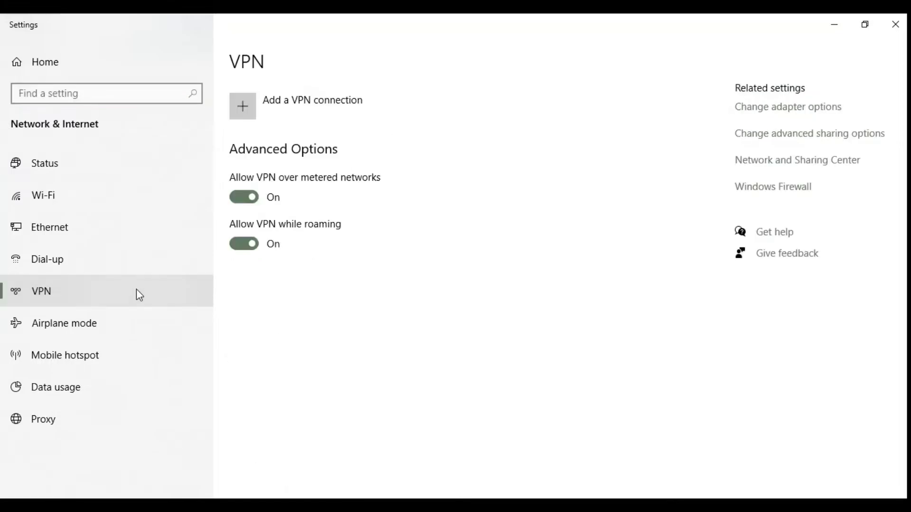
left_click(293, 122)
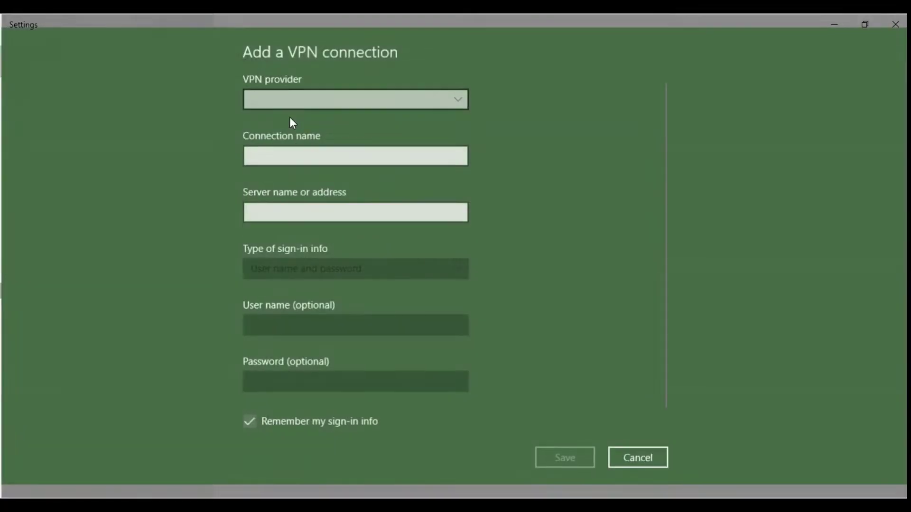
left_click(448, 102)
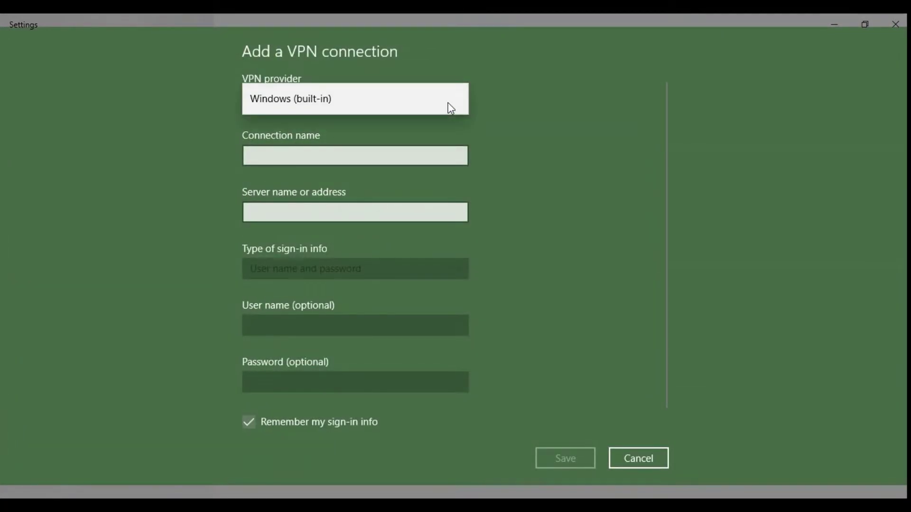
left_click(404, 104)
Step: Name the connection 'L2TP VPN' with server address cm950.dyndns.org
left_click(447, 149)
type("L")
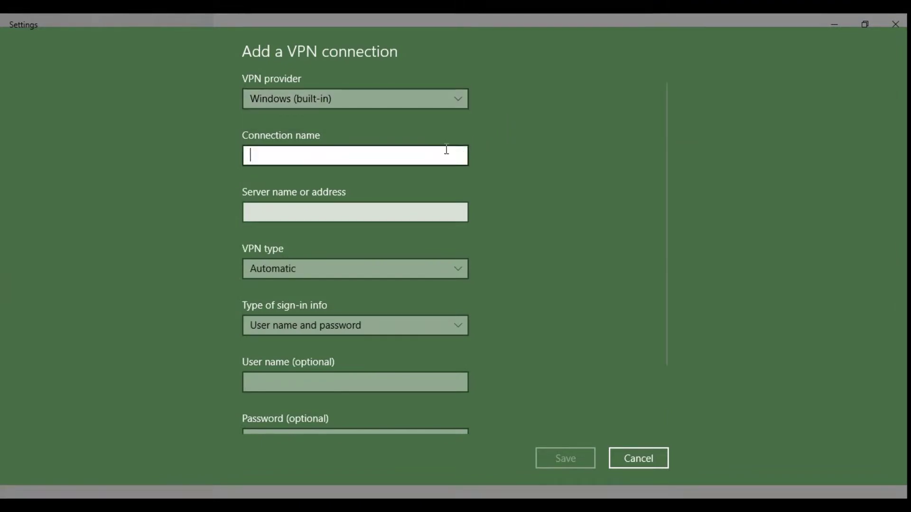
type("@")
key("BackSpace")
type("2T")
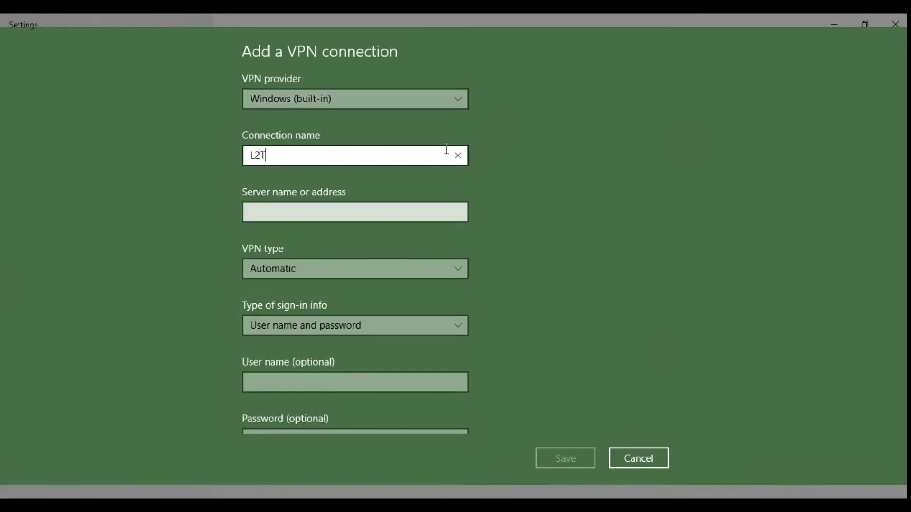
type("P VPN")
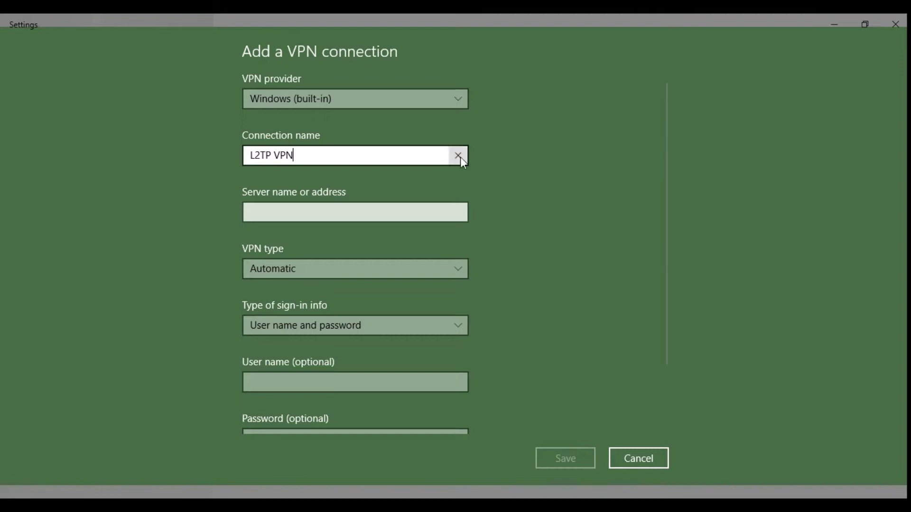
left_click(514, 185)
left_click(408, 209)
type("cm")
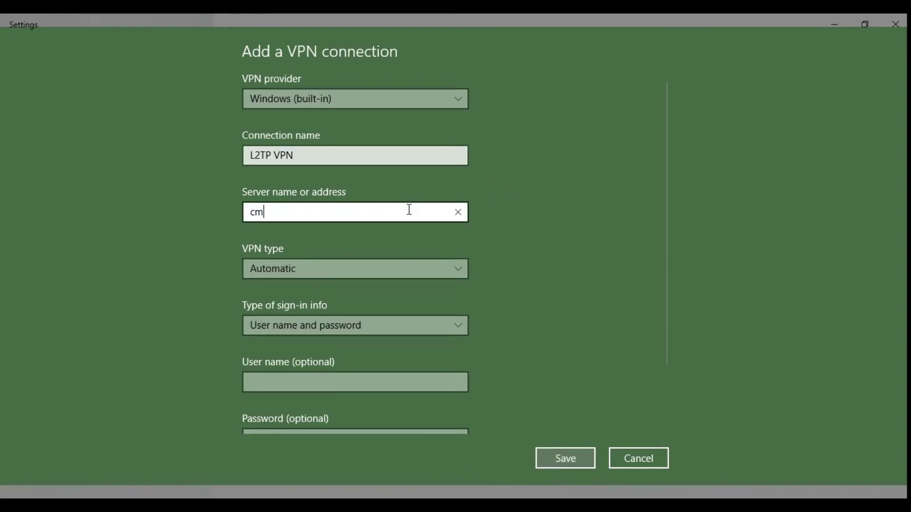
type("950.dyndns.org")
Step: Set the VPN type to L2TP/IPsec with pre-shared key and enter the key
left_click(388, 270)
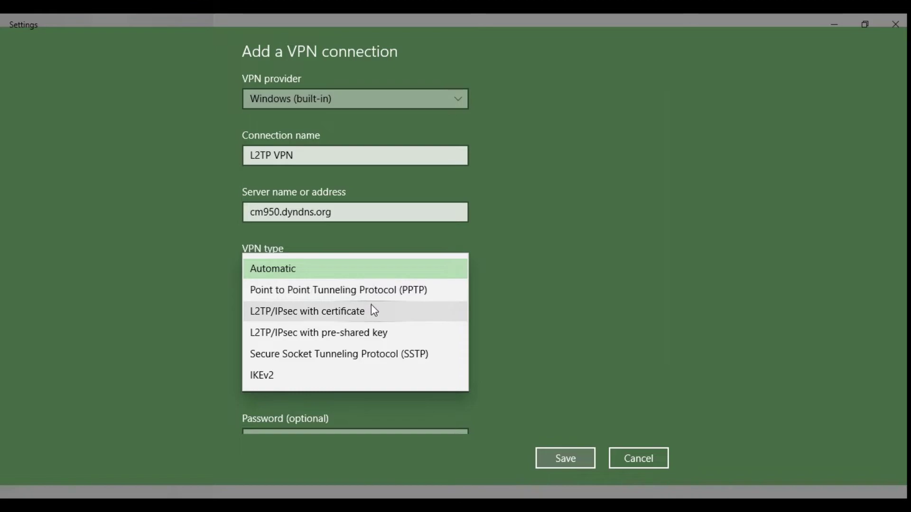
left_click(371, 333)
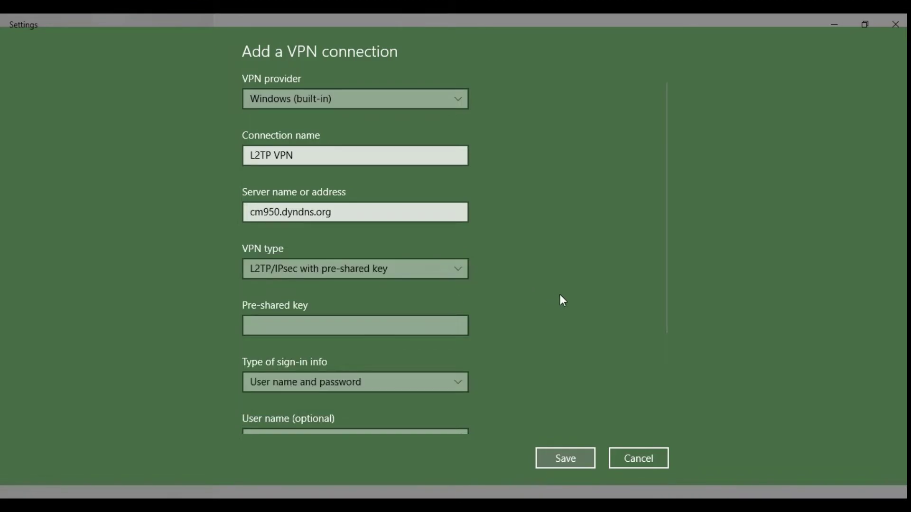
left_click(433, 319)
type("•••••••••")
left_click(687, 280)
left_click_drag(667, 279, 668, 370)
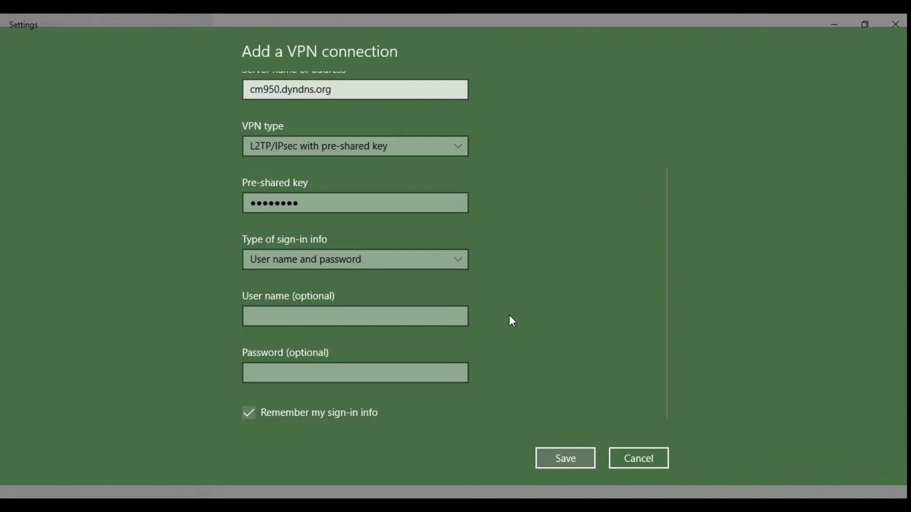
Step: Enter the sign-in user name and password, then save the VPN connection
left_click(437, 318)
type("use")
left_click(382, 369)
type("••")
left_click(559, 455)
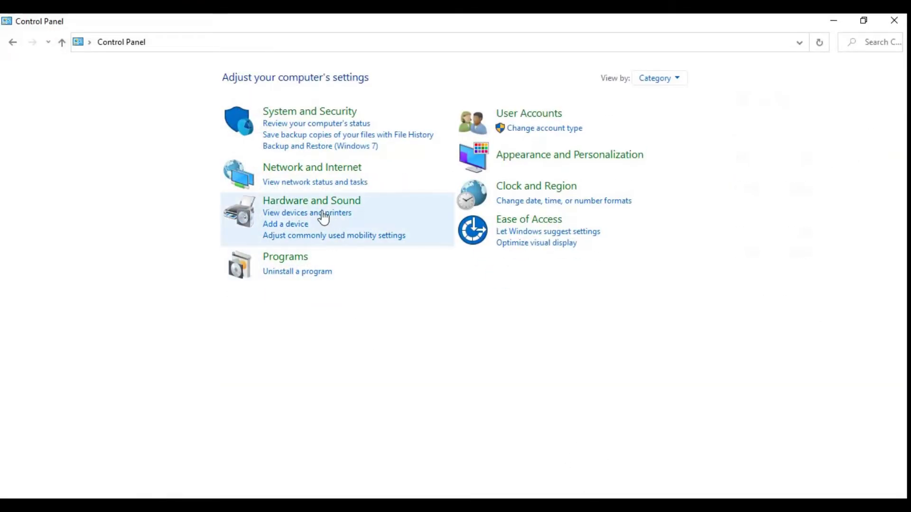
Step: Open the L2TP VPN connection's properties from Control Panel's network adapter list
left_click(279, 172)
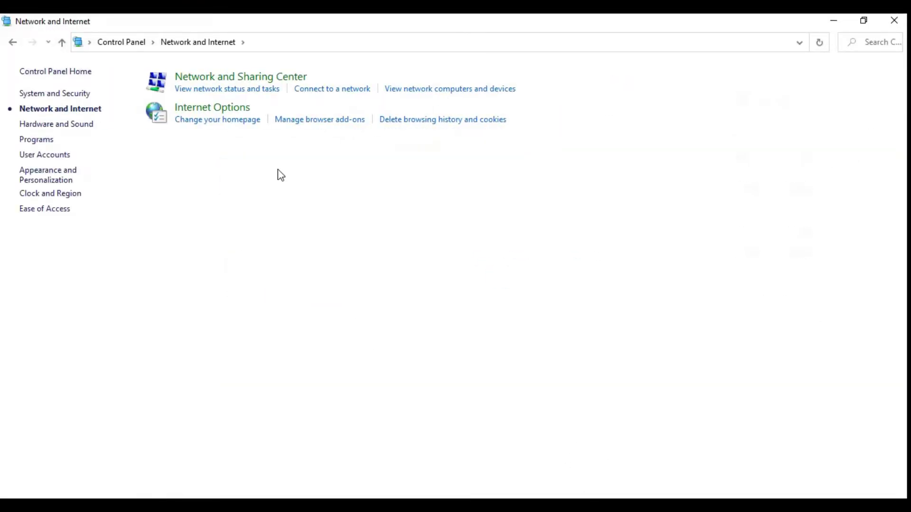
left_click(287, 77)
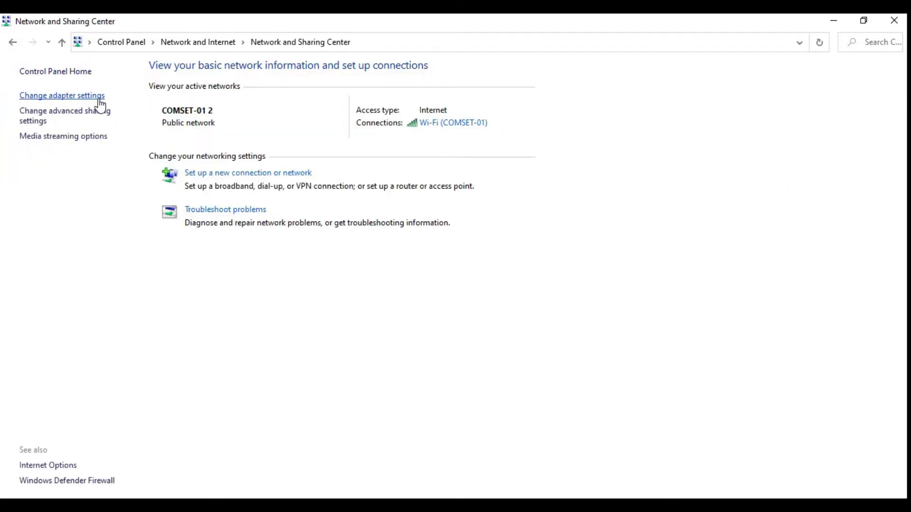
left_click(97, 96)
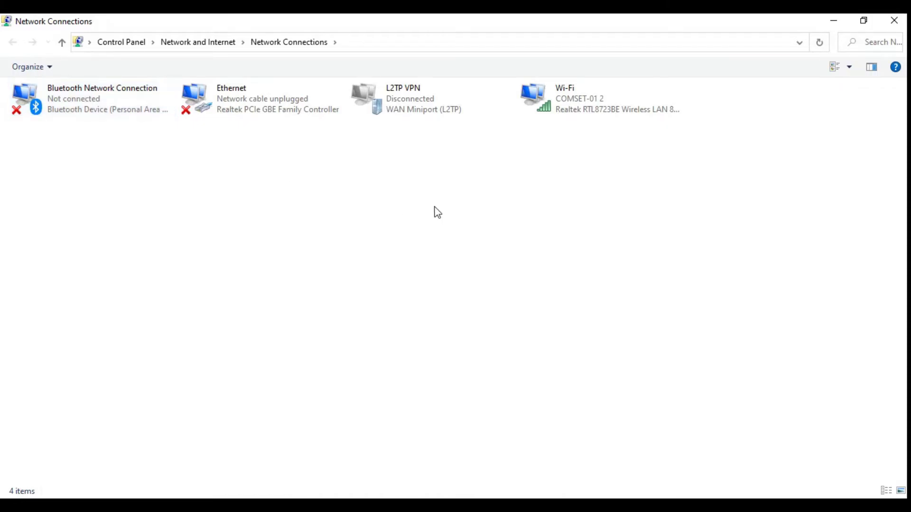
right_click(444, 113)
left_click(502, 240)
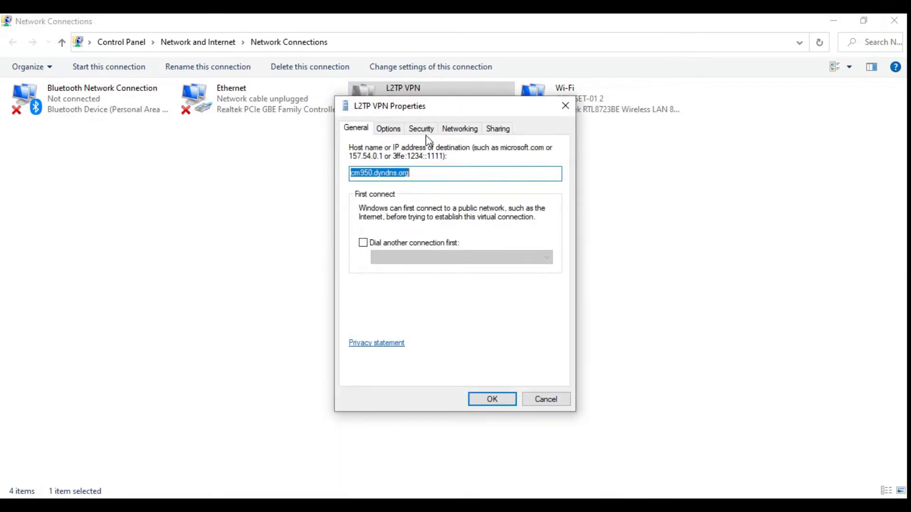
Step: Keep L2TP/IPsec, allow CHAP and MS-CHAP v2 on the Security tab, and confirm
left_click(422, 129)
left_click(417, 157)
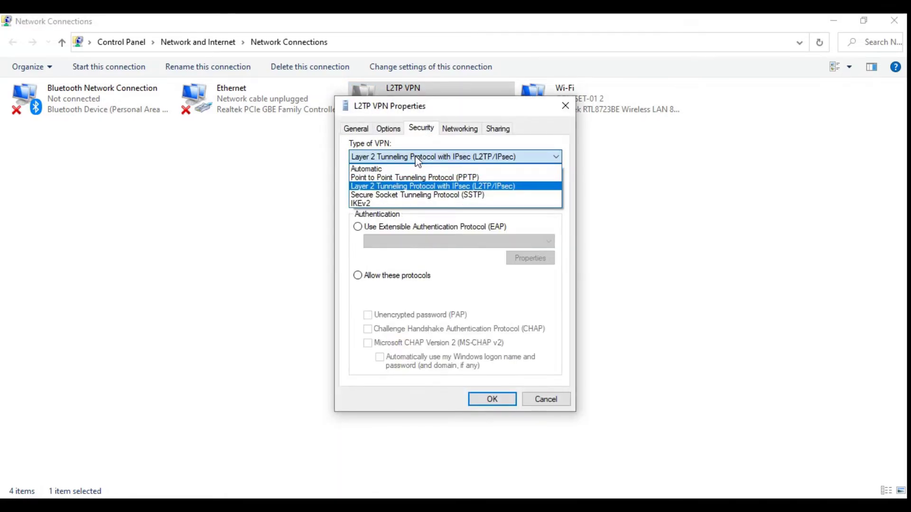
left_click(414, 190)
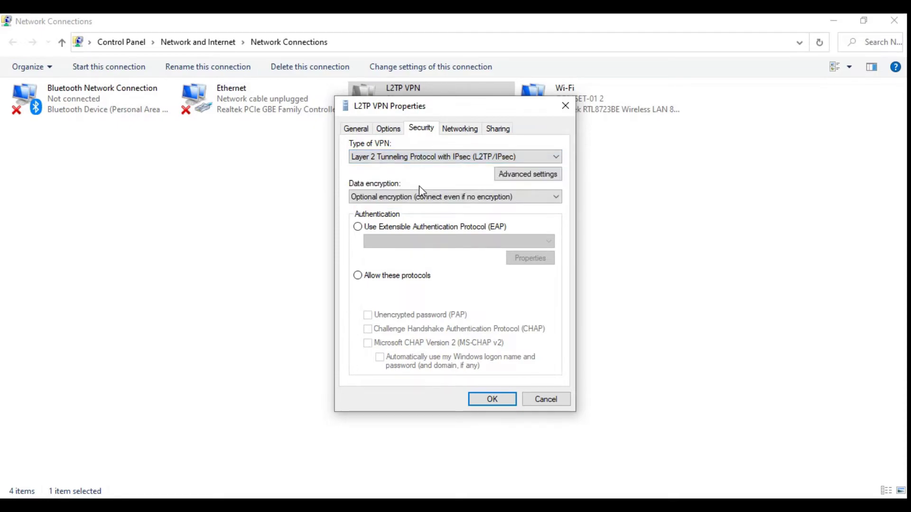
left_click(358, 276)
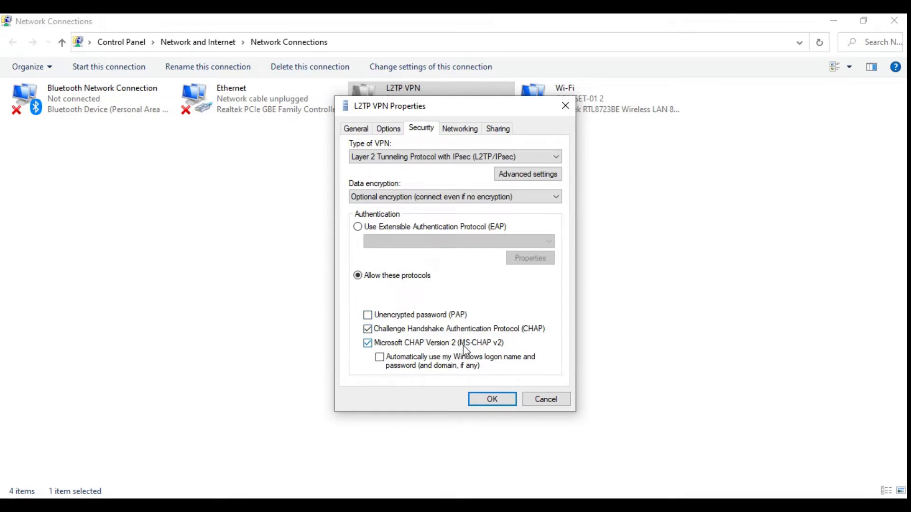
left_click(491, 400)
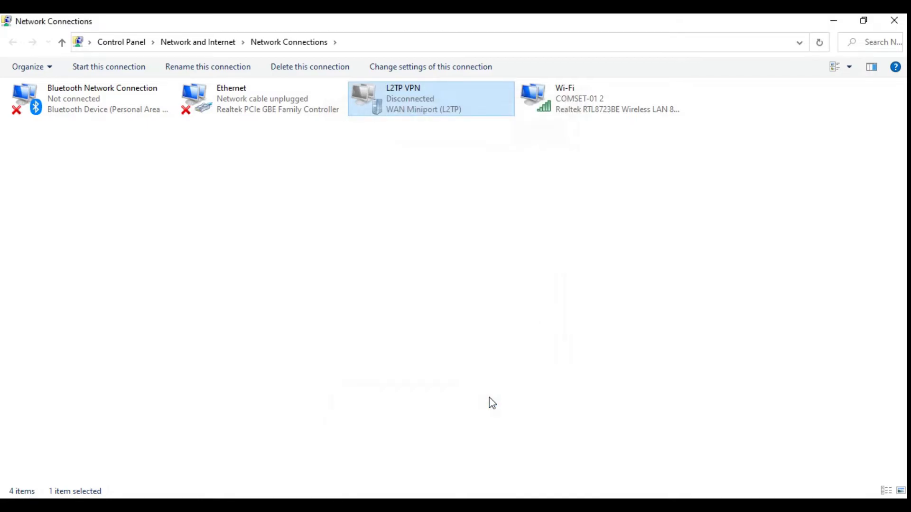
Step: Connect the L2TP VPN from the Windows VPN settings page
key("alt+Tab")
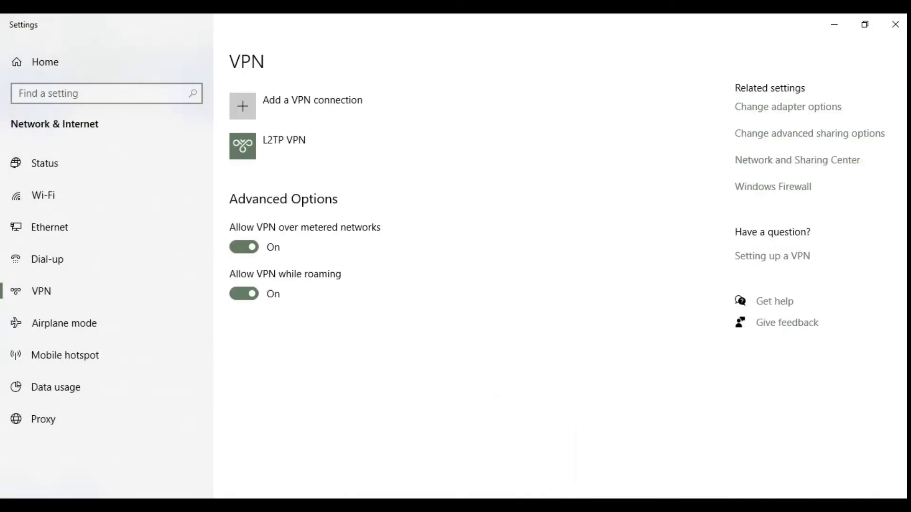
left_click(290, 162)
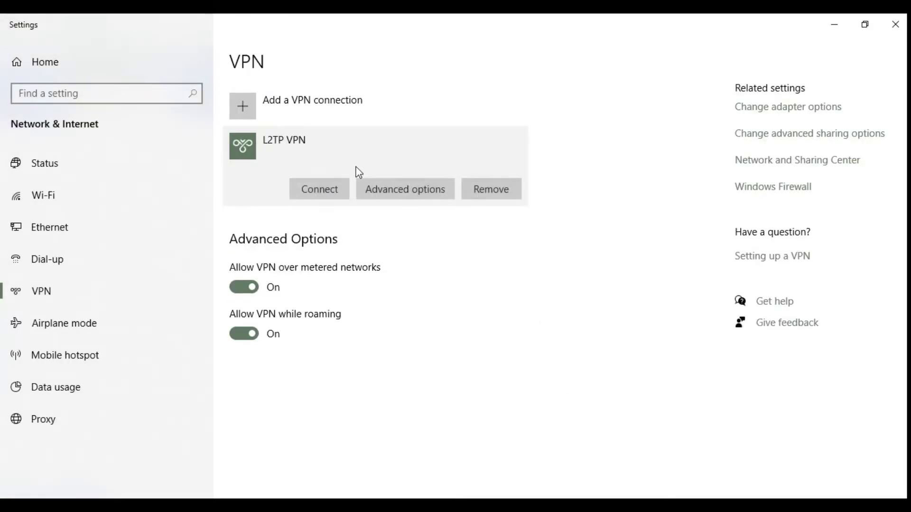
left_click(345, 189)
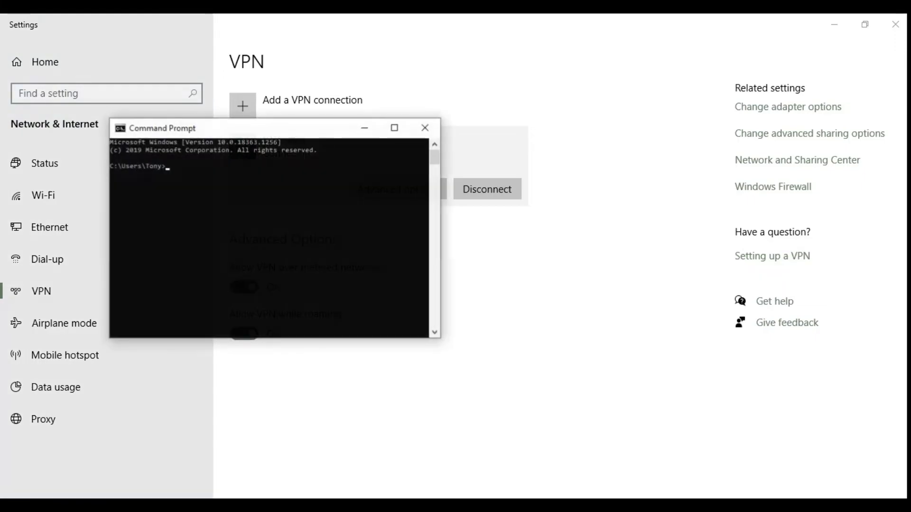
Step: Ping 192.168.1.135 over the VPN, then ping google.com.au
type("ping 192.168.1.135")
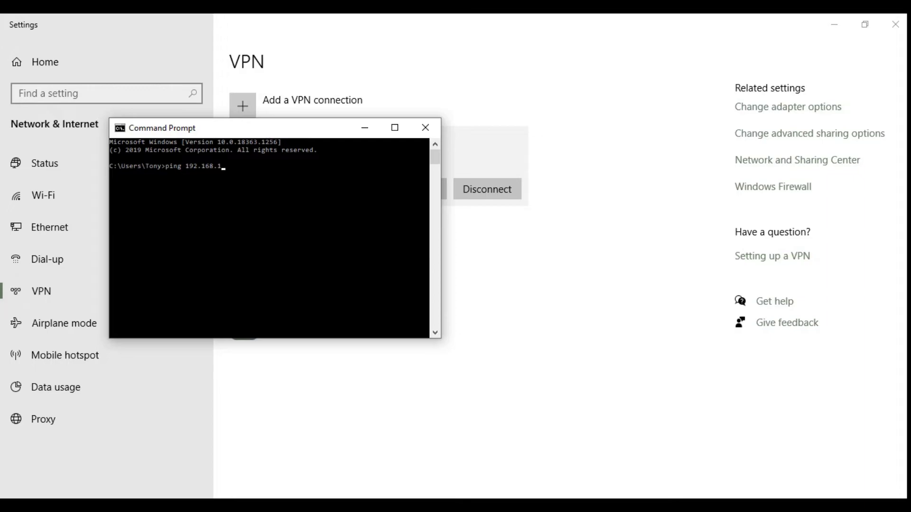
key("Return")
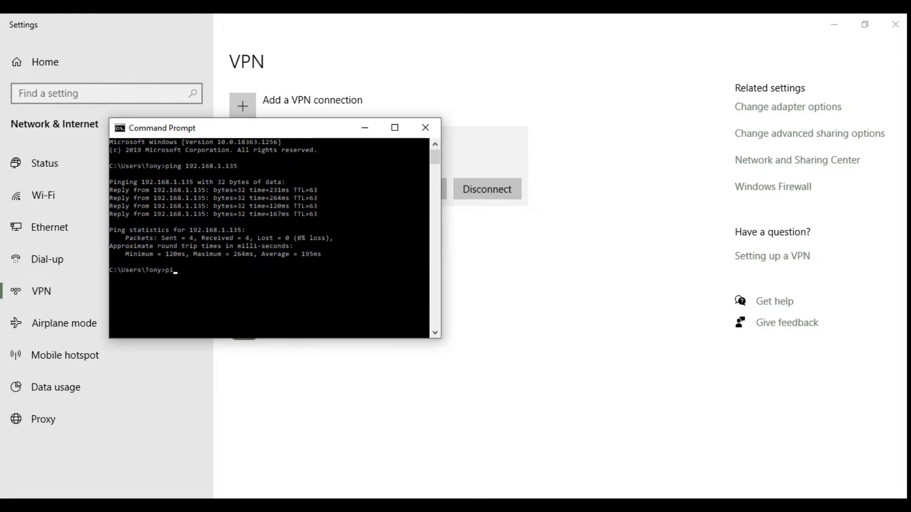
type(".com.au")
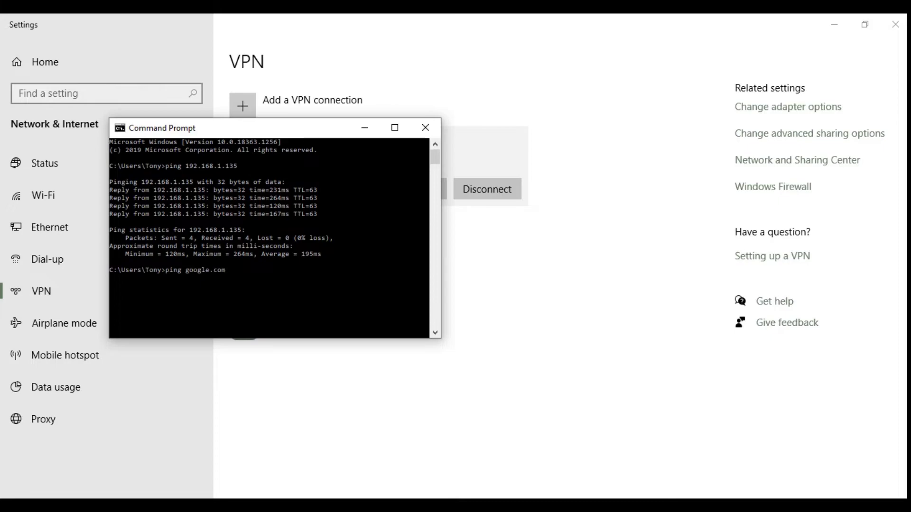
key("Return")
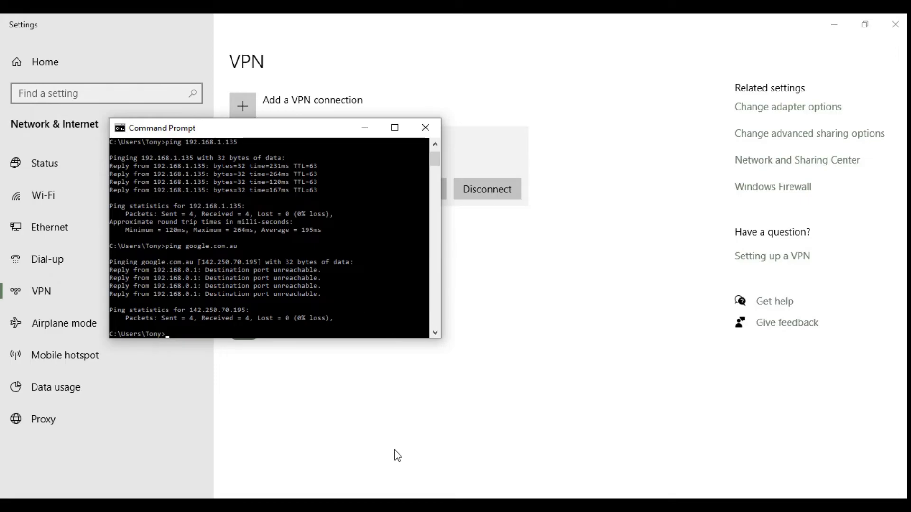
Step: Load the router's web interface at cm950.dyndns.org in the browser
left_click(411, 495)
left_click(210, 51)
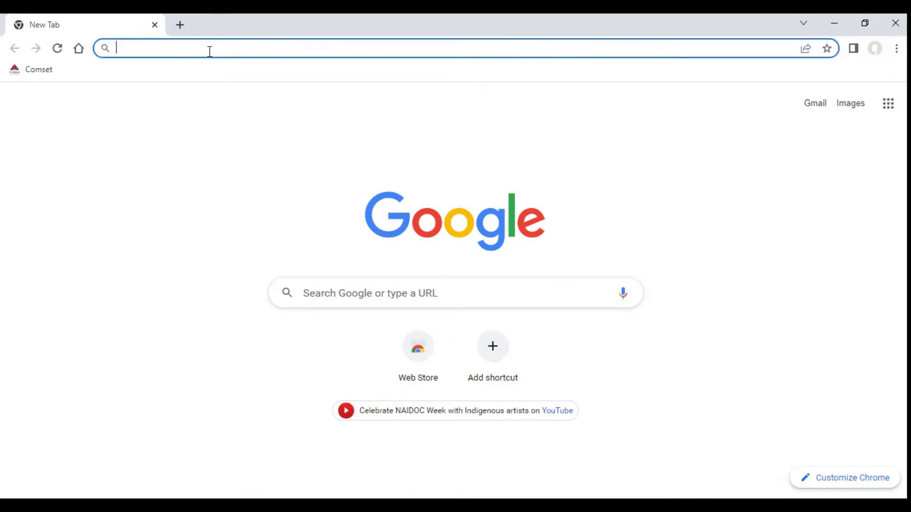
type("cm950.")
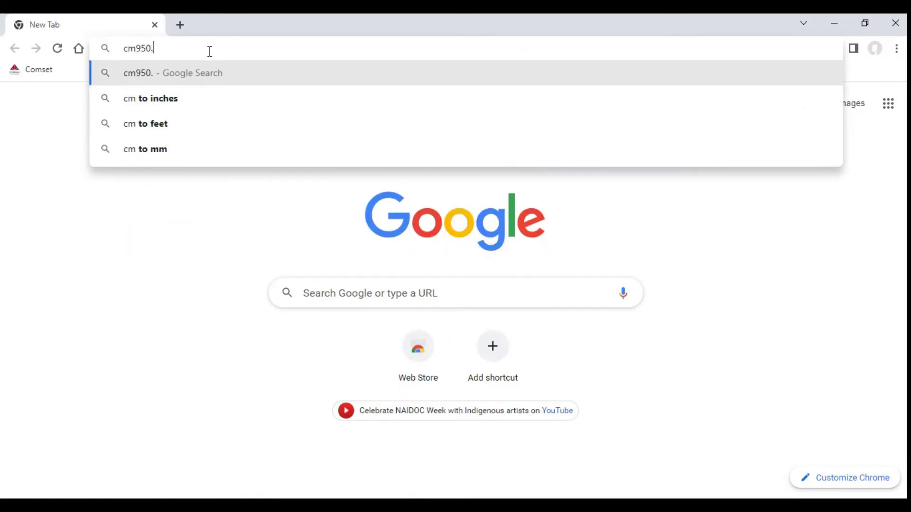
type("dyndns.org")
key("Return")
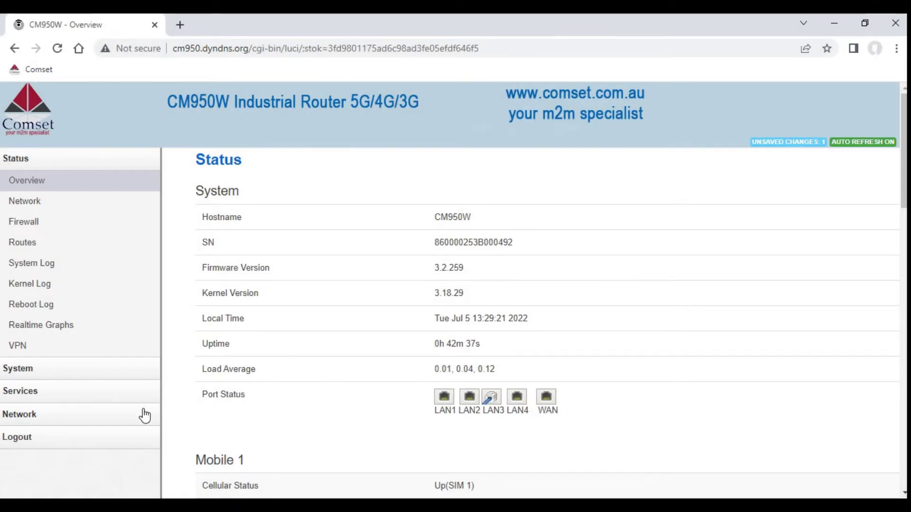
Step: Enter 'L2TP Client' as a new forward rule name in the firewall traffic rules
left_click(141, 416)
scroll(362, 375, "down", 5)
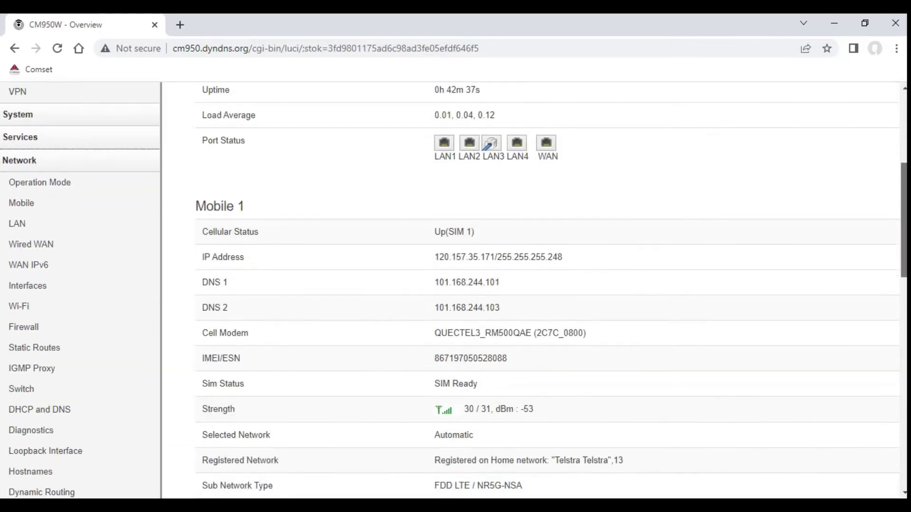
left_click(72, 330)
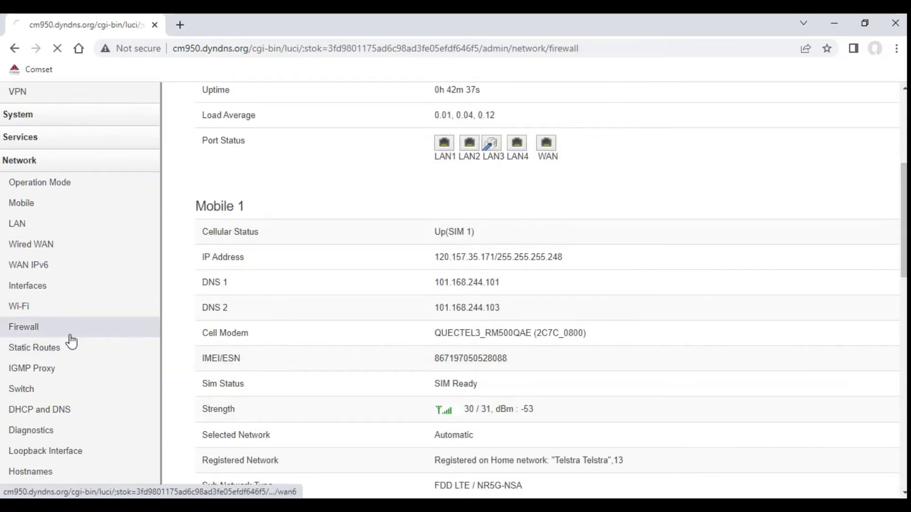
left_click(403, 157)
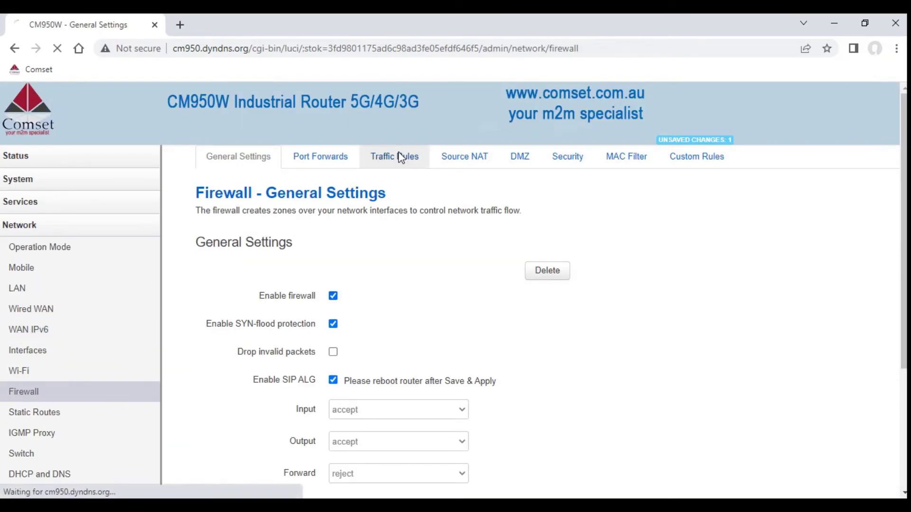
scroll(437, 493, "down", 15)
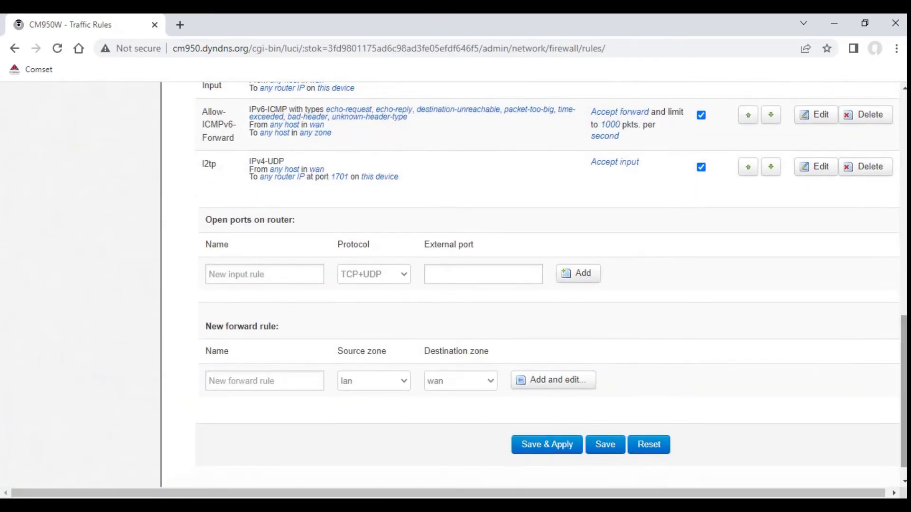
left_click(276, 380)
type("L2TP Client")
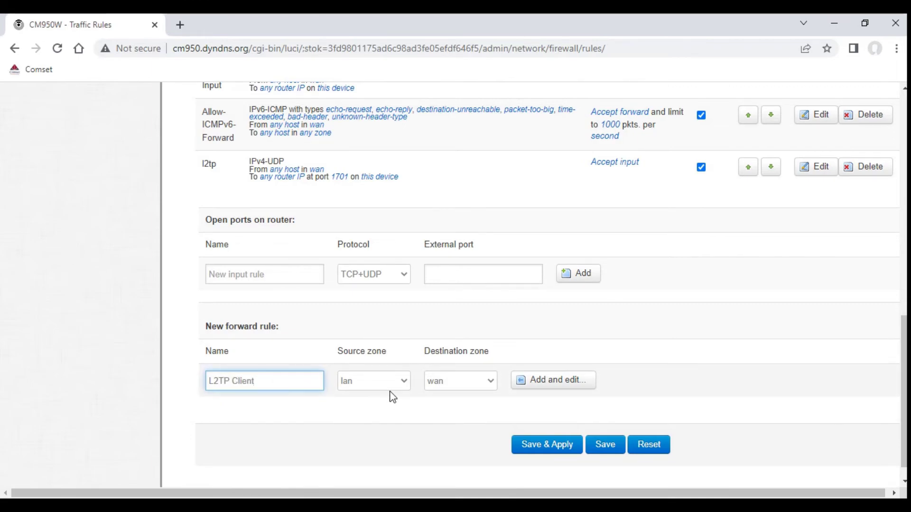
Step: Create the forward rule, matching any protocol with source zone wan
left_click(531, 391)
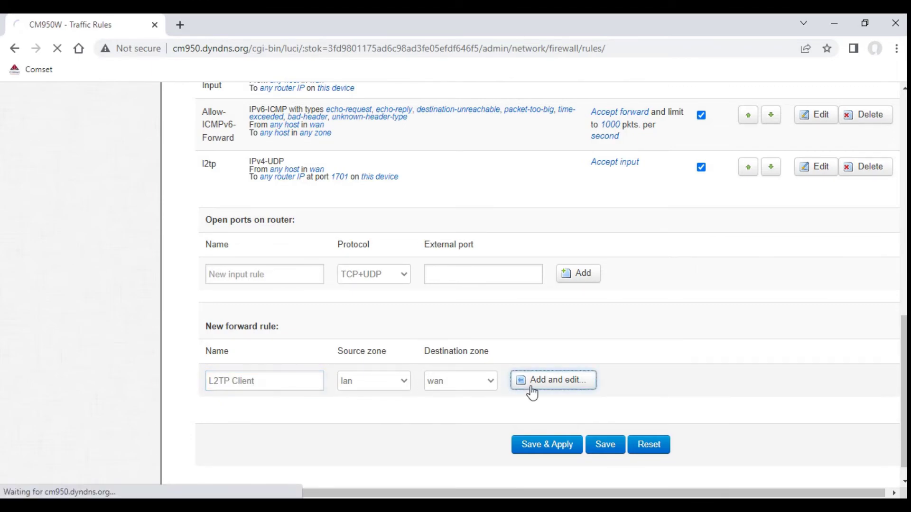
left_click_drag(902, 362, 902, 218)
left_click(403, 246)
left_click(345, 260)
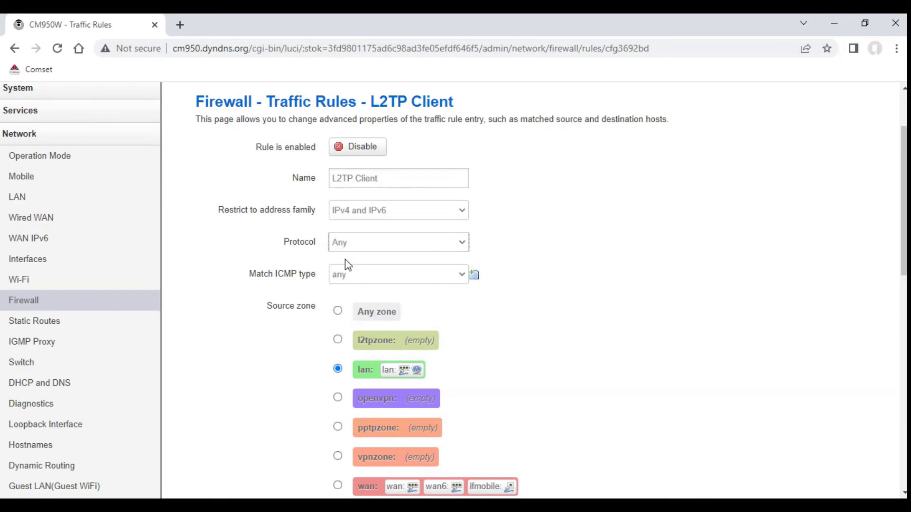
scroll(510, 426, "down", 2)
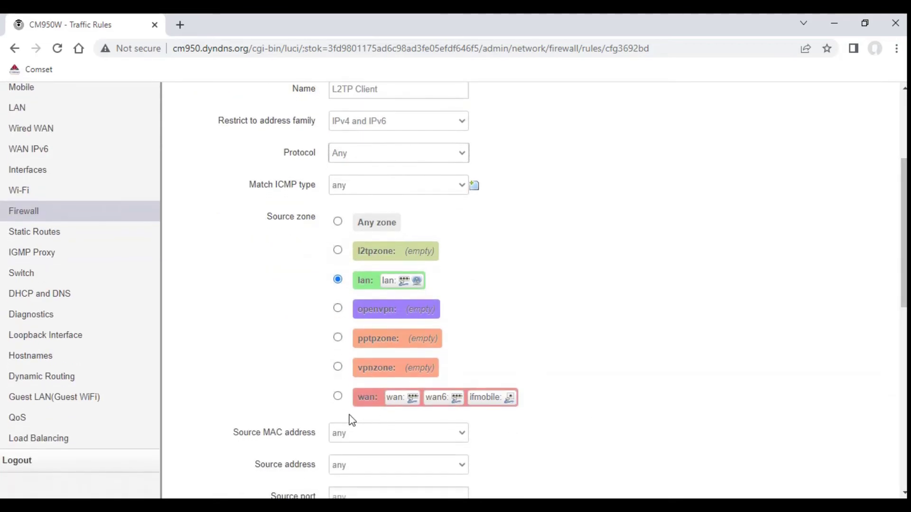
left_click(338, 397)
scroll(647, 469, "down", 3)
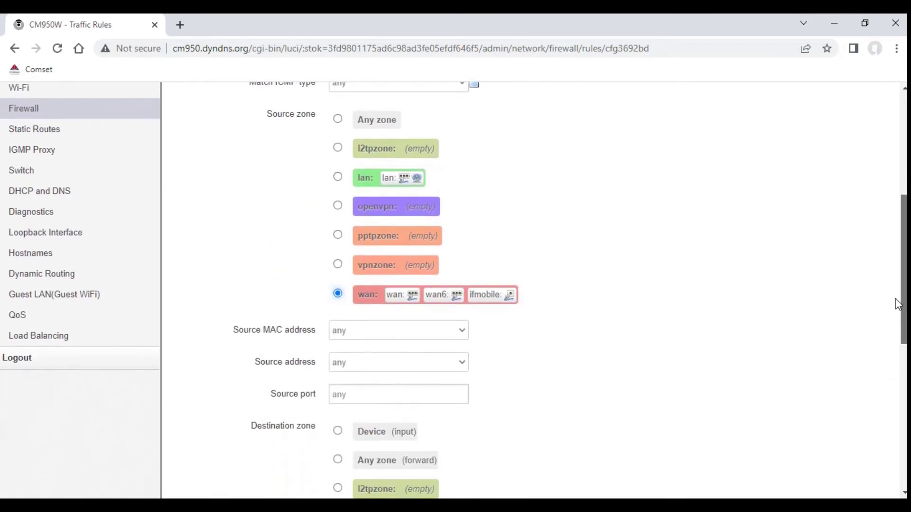
Step: Set a custom source address of 192.168.0.0/24 and destination to any zone
left_click(458, 352)
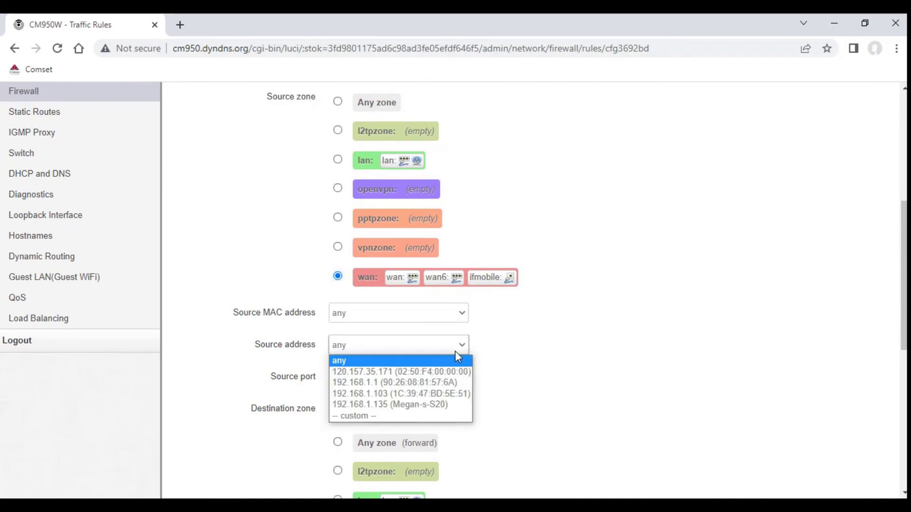
left_click(361, 415)
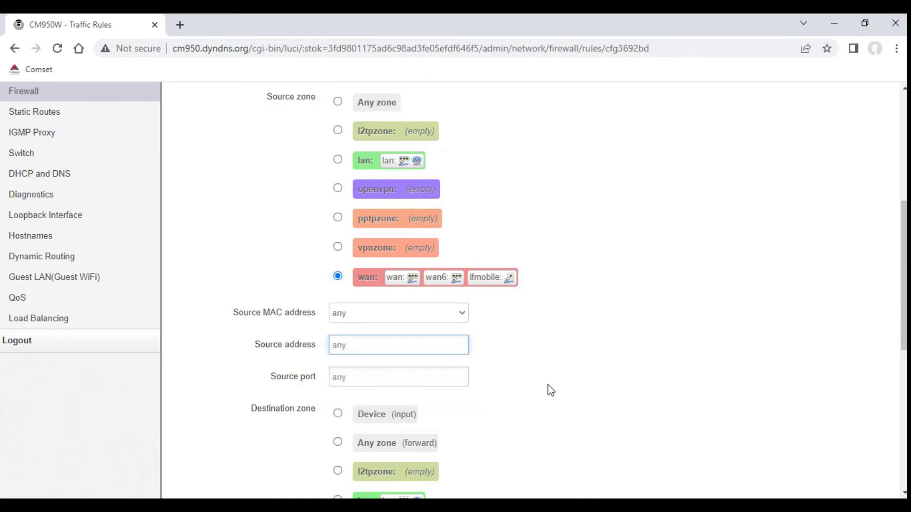
type("192.168.0.0/24")
left_click(550, 390)
left_click(337, 443)
left_click_drag(898, 283, 889, 403)
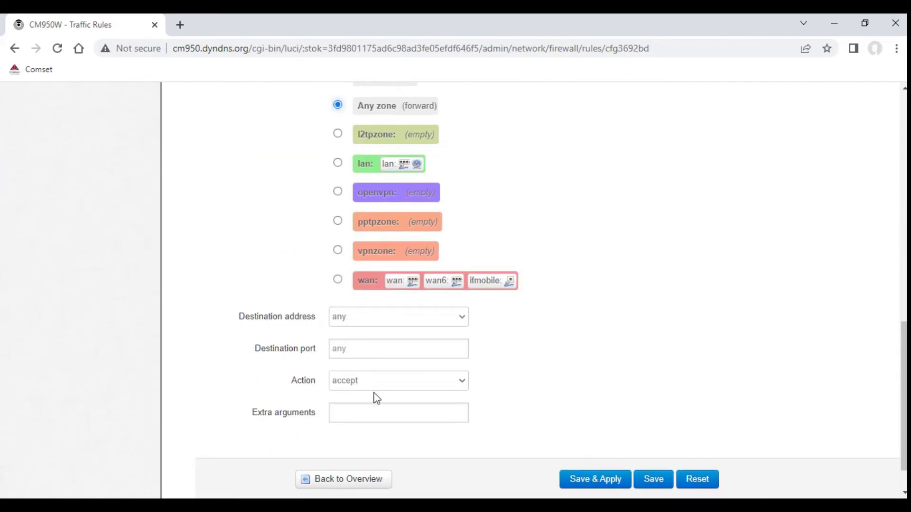
Step: Keep the action as accept and save the L2TP Client rule
left_click(360, 387)
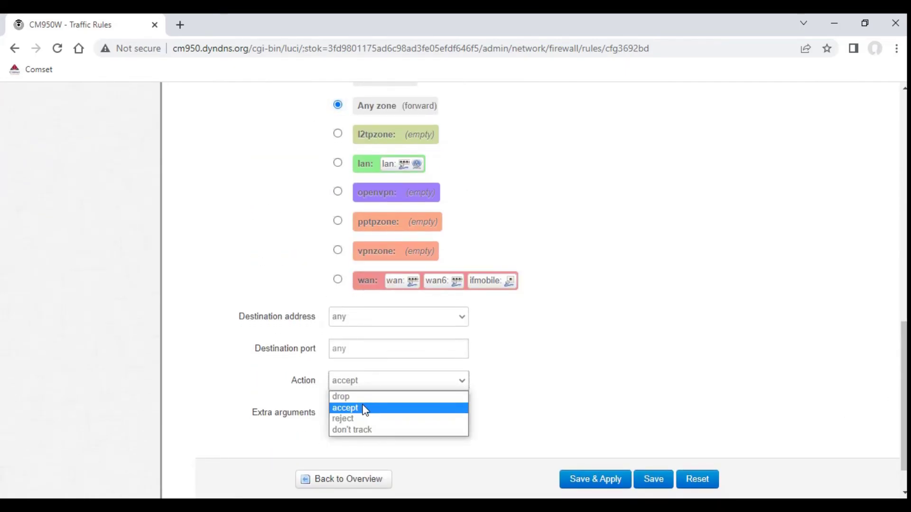
left_click(365, 408)
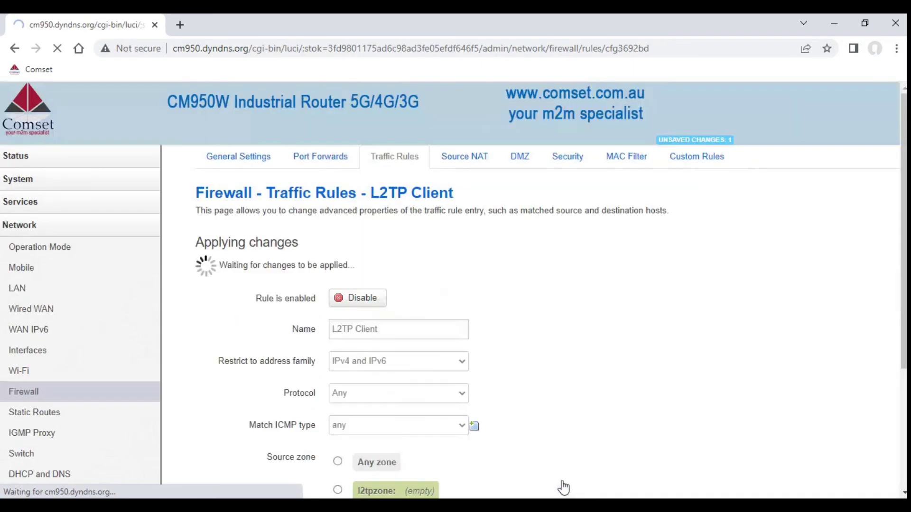
triple_click(232, 242)
scroll(232, 243, "down", 8)
scroll(391, 467, "down", 1)
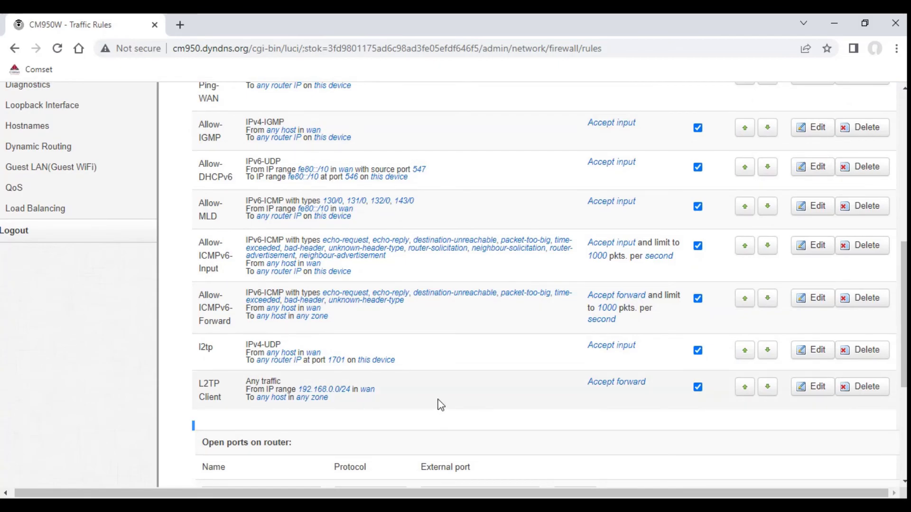
left_click(541, 446)
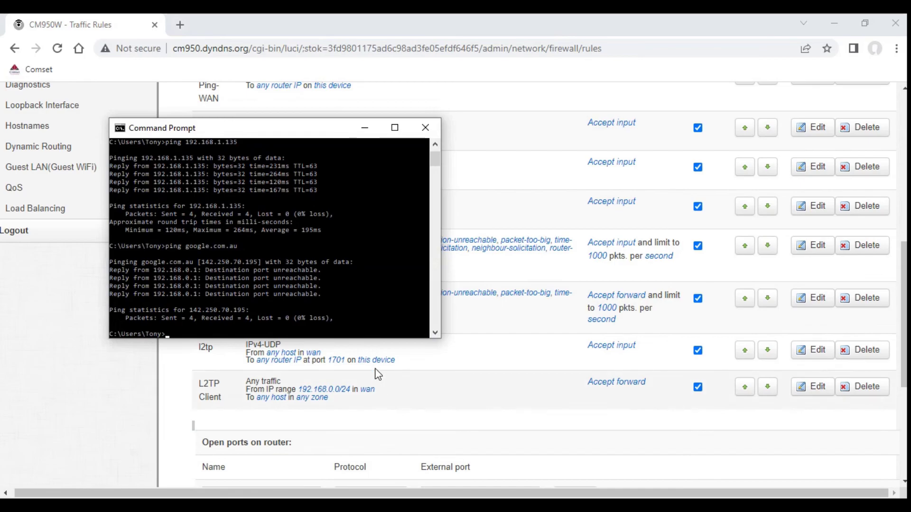
Step: Rerun 'ping google.com.au' to confirm replies from 142.250.70.227 over the VPN
key("Up")
key("Return")
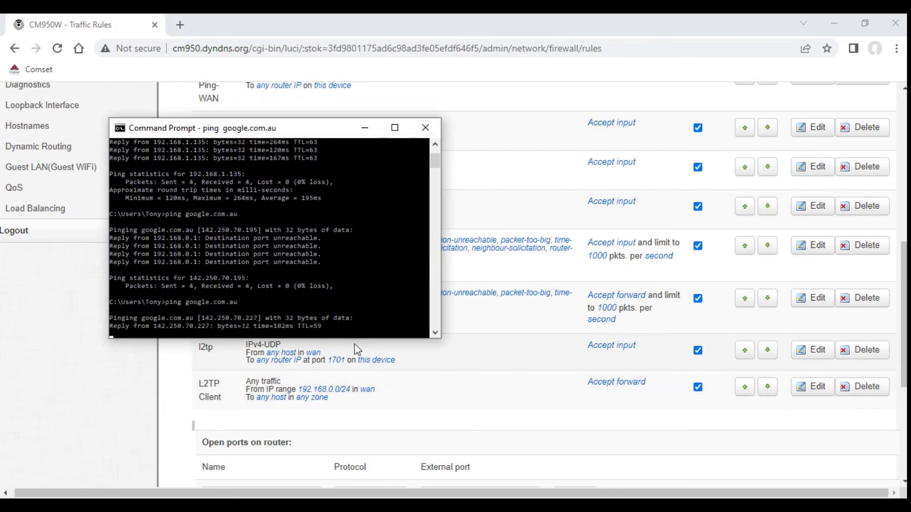